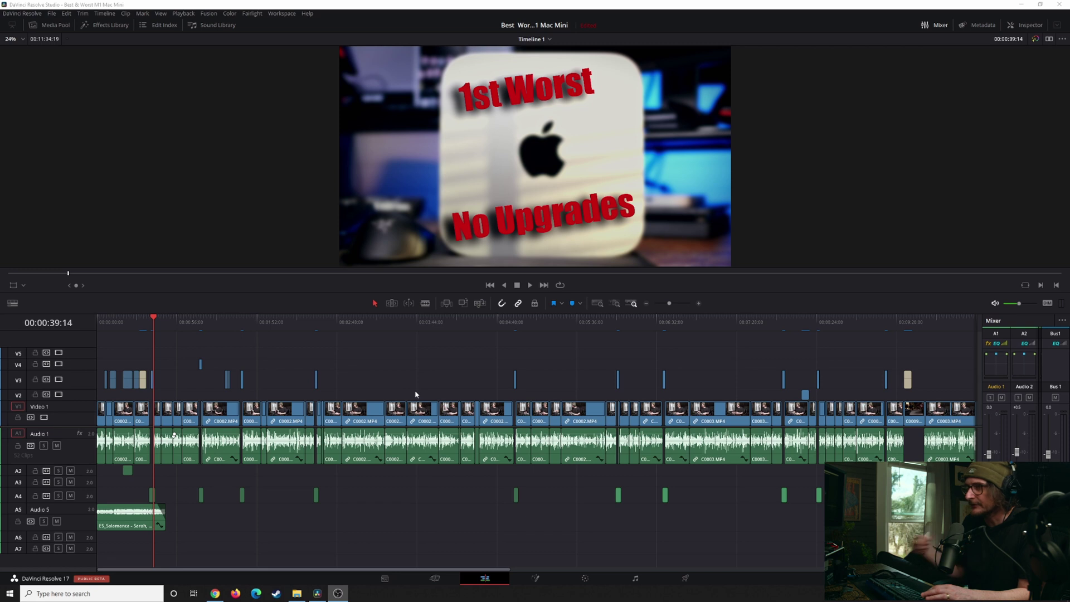
Step: Add a timeline marker at 00:01:12:23, where the C0002.MP4 footage resumes during the 2nd Worst title
click(201, 323)
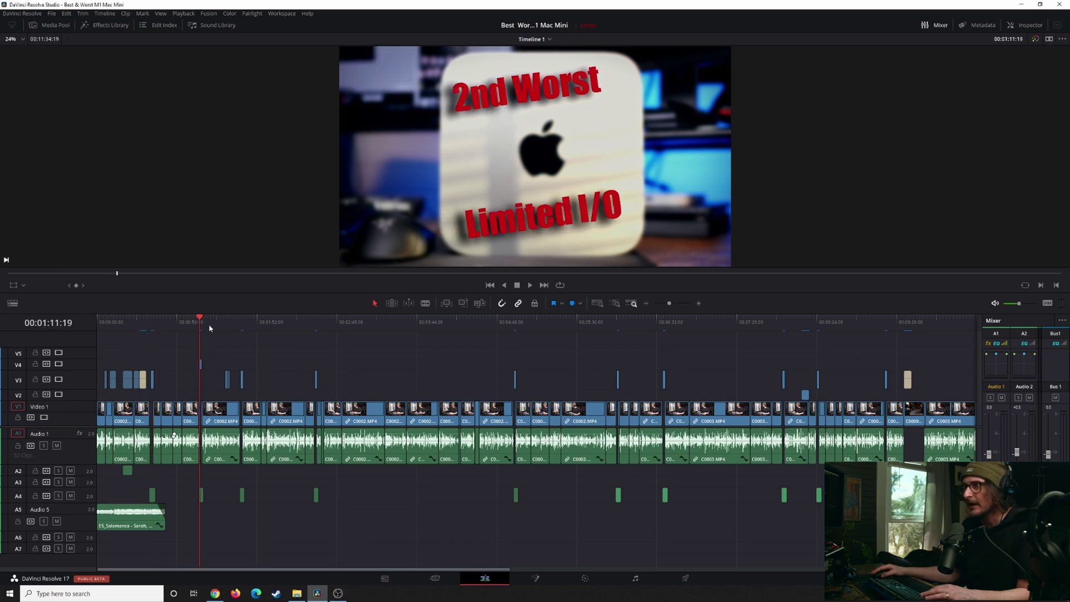
click(239, 324)
key(space)
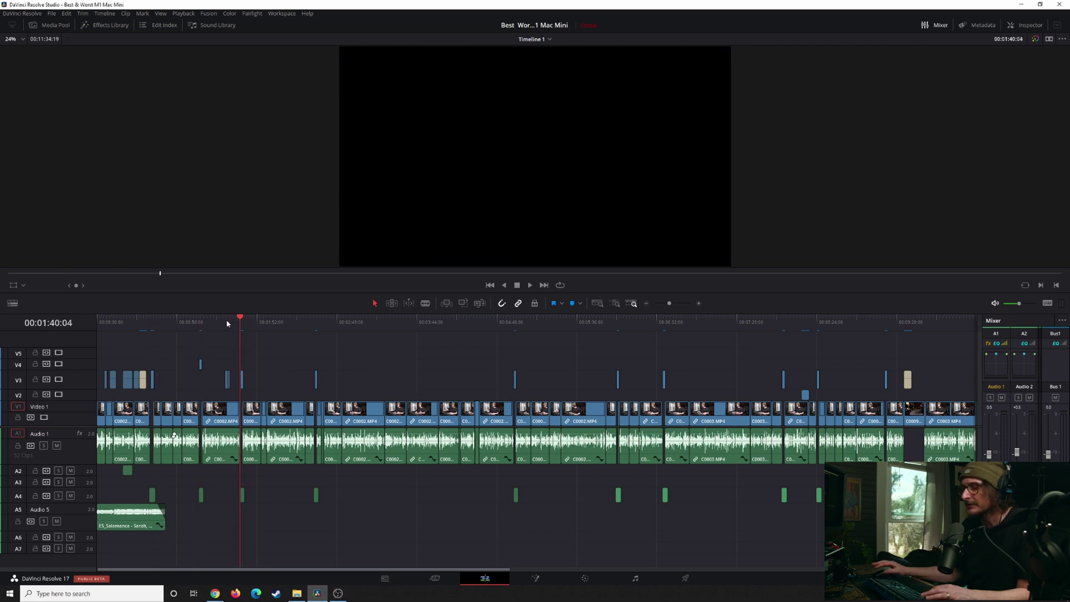
click(204, 323)
scroll(408, 318, up, 5)
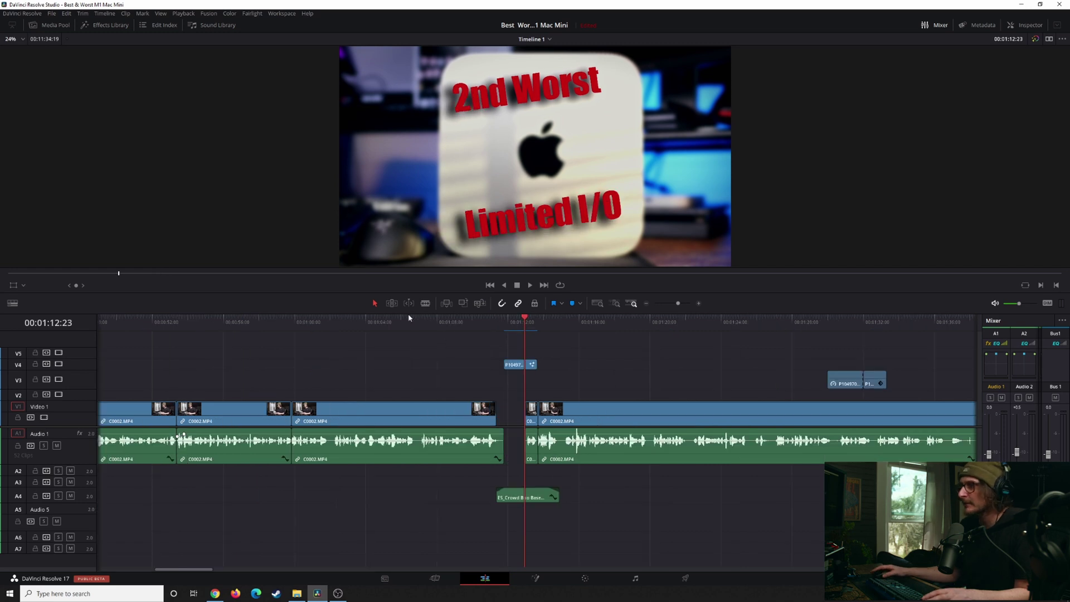
click(532, 415)
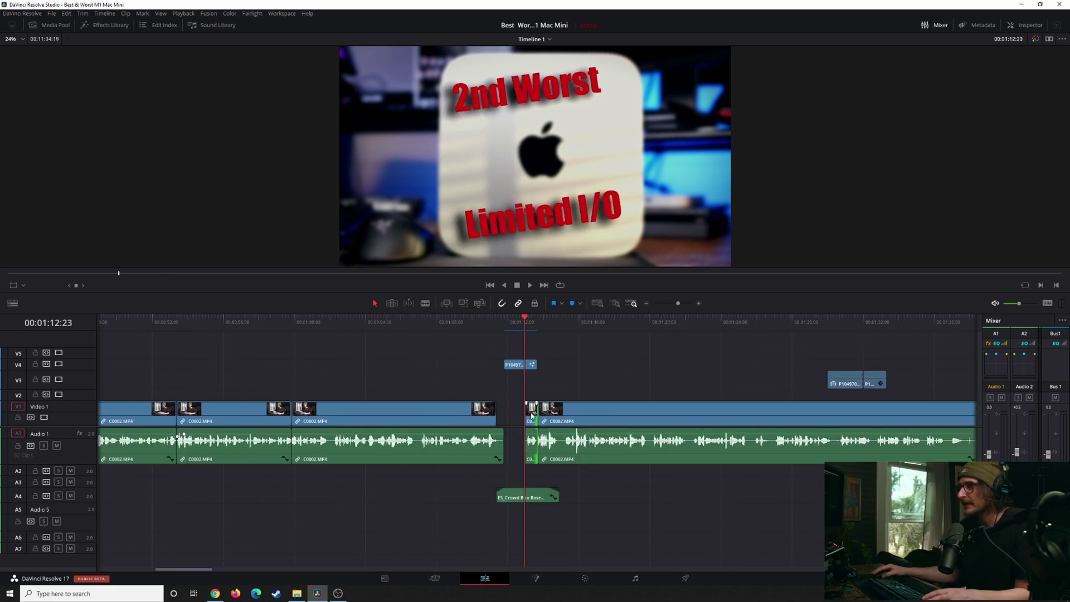
click(550, 446)
click(547, 387)
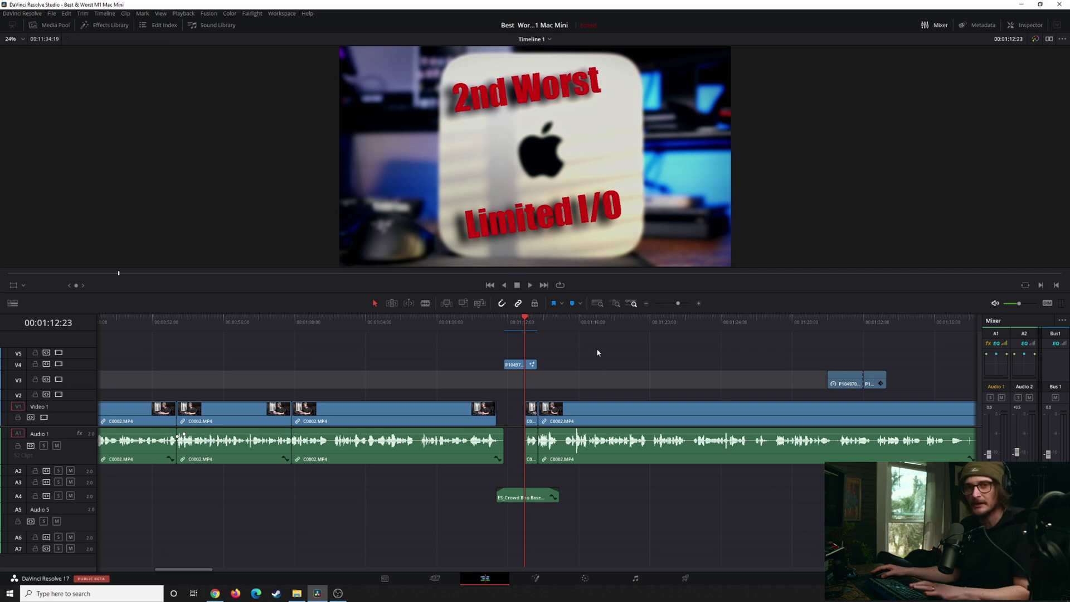
key(m)
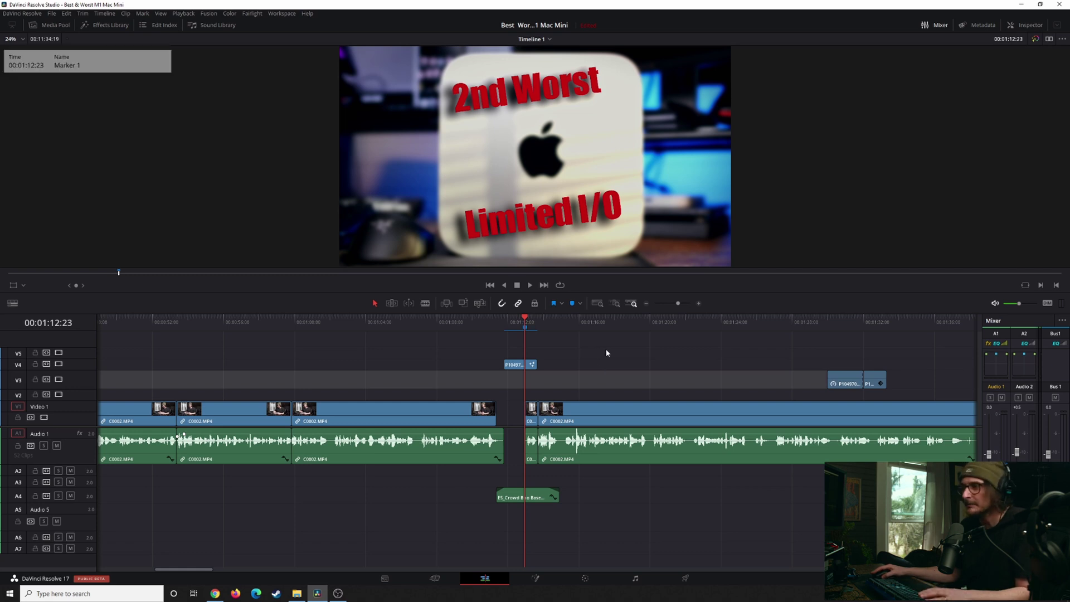
Step: Name the marker at 00:01:12:23 "2nd Worst Limited IO"
double_click(526, 329)
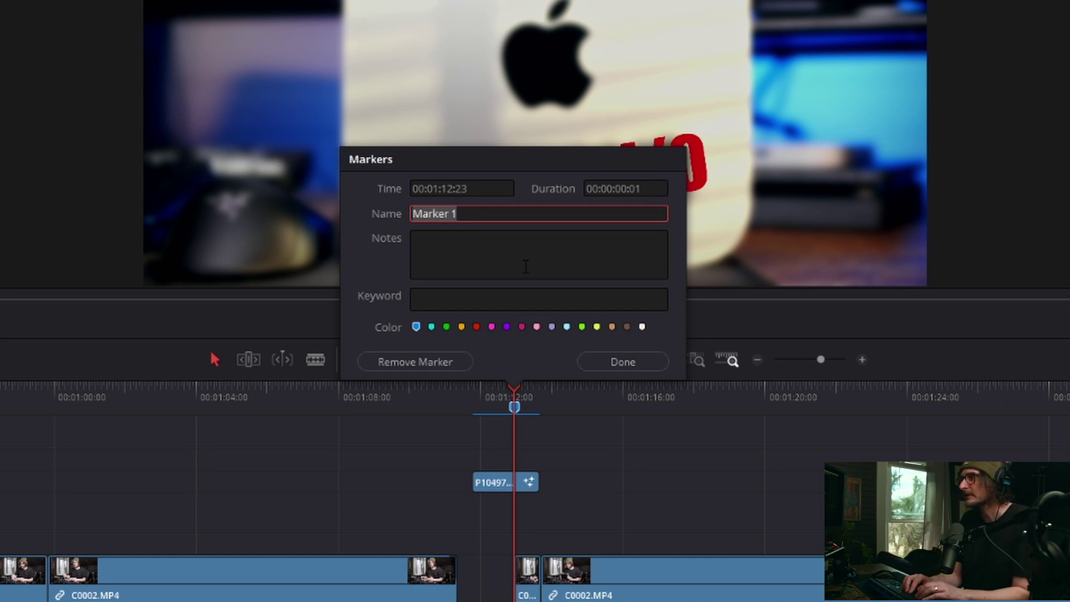
text(2nd Worst)
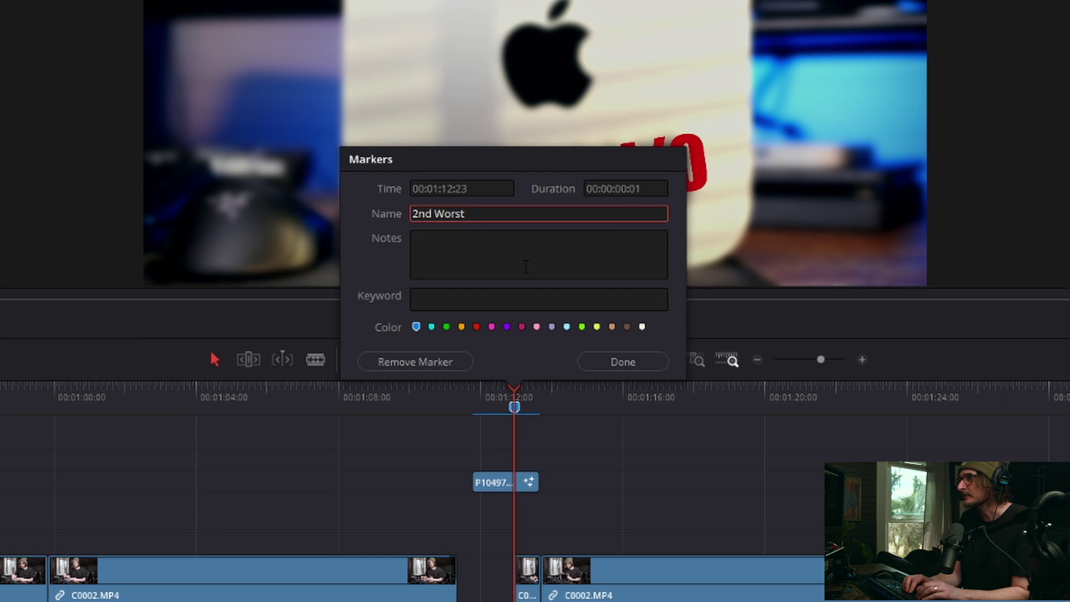
text(Limited IO)
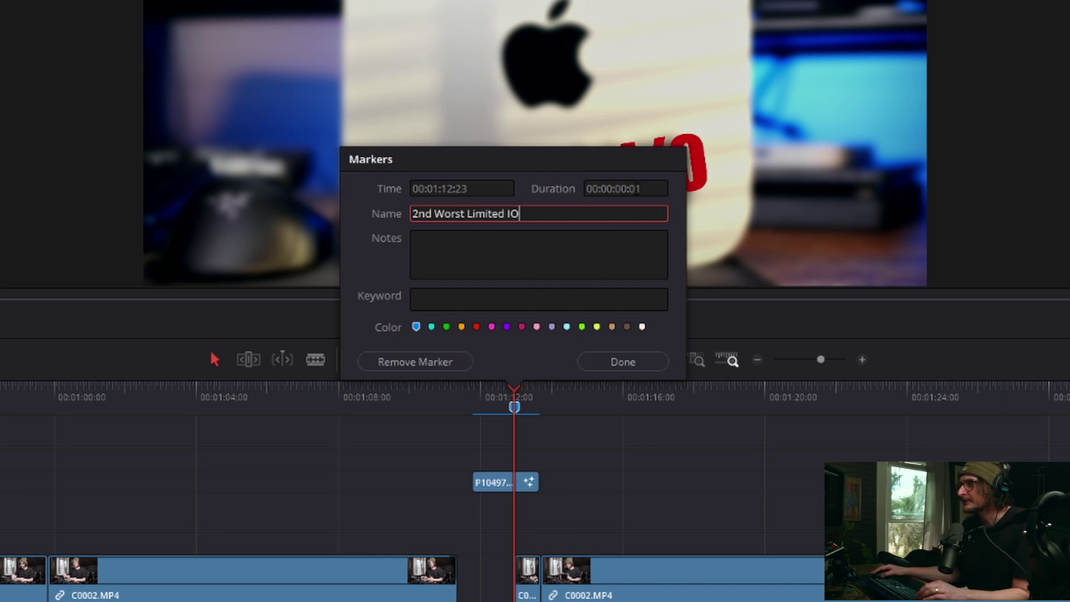
Step: Try giving the 2nd Worst marker a duration of 10 frames and stretching its range further along the timeline
click(631, 188)
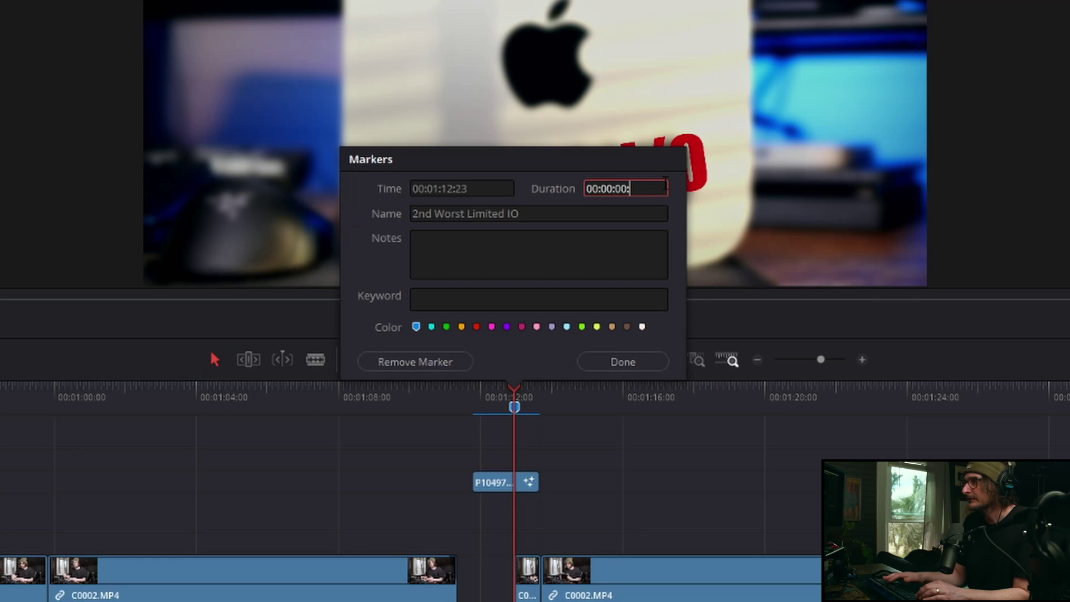
text(10)
key(Return)
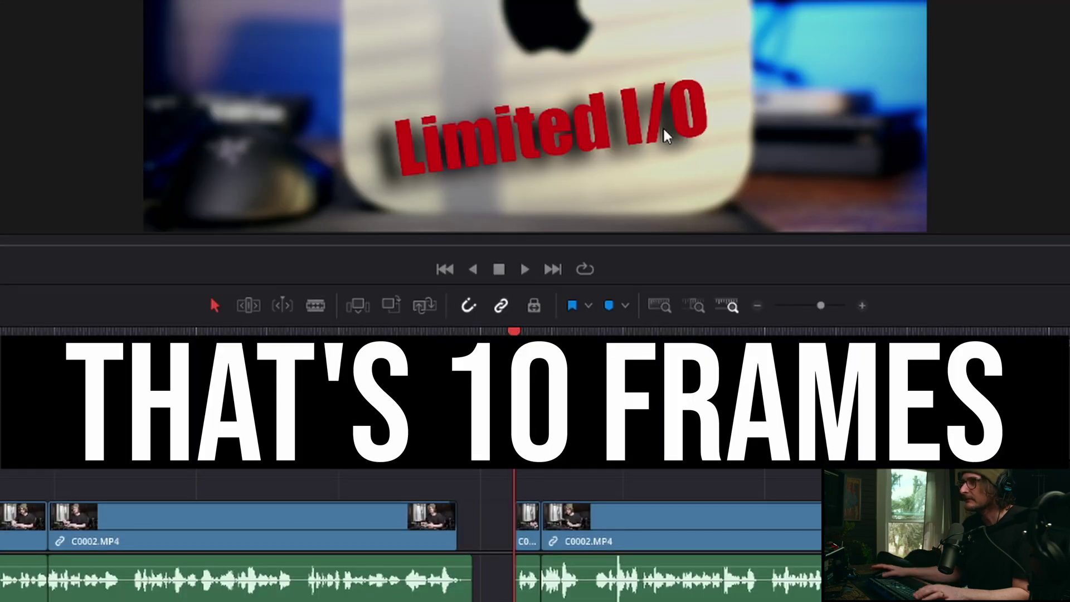
mouse_move(527, 349)
mouse_down()
mouse_move(1032, 357)
mouse_move(1069, 383)
mouse_up()
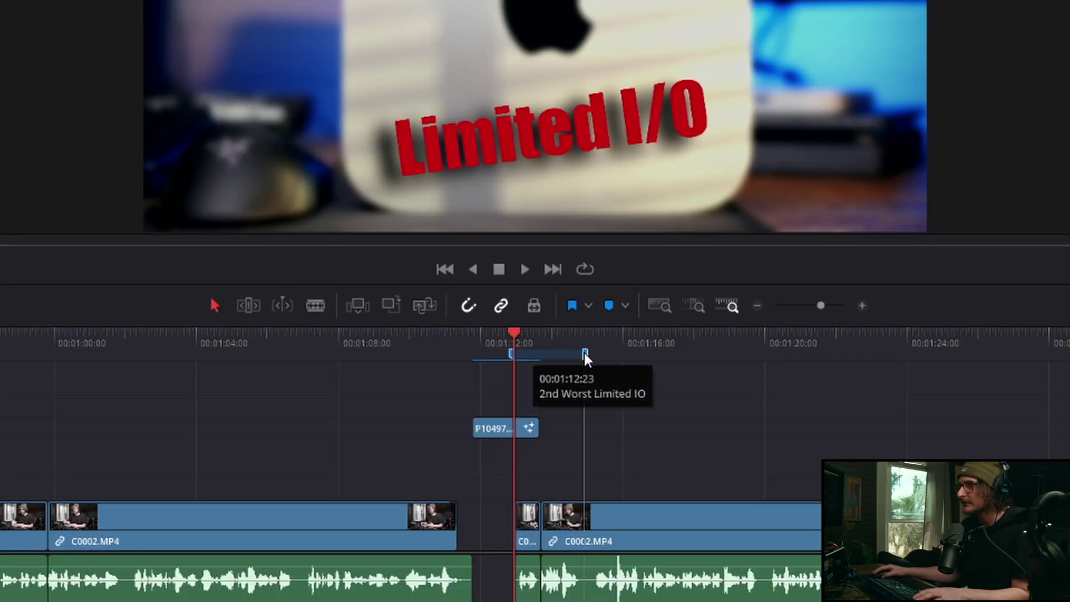
drag(882, 342, 898, 338)
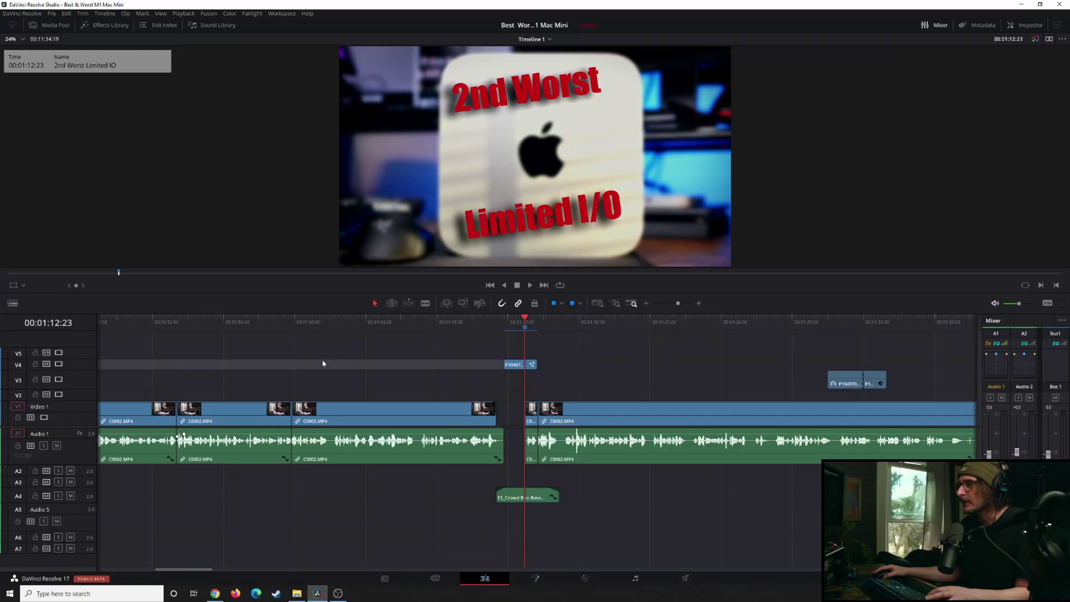
Step: Add a marker at 00:00:39:14, where the footage resumes during the first title, and name it "1st Worst No Upgrades"
scroll(322, 363, left, 5)
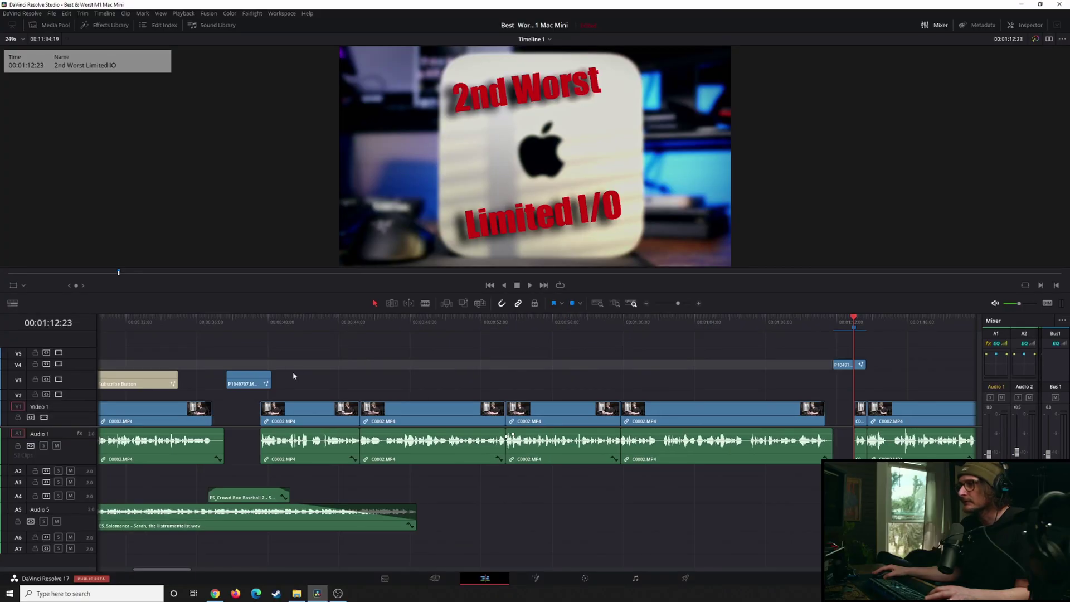
click(261, 327)
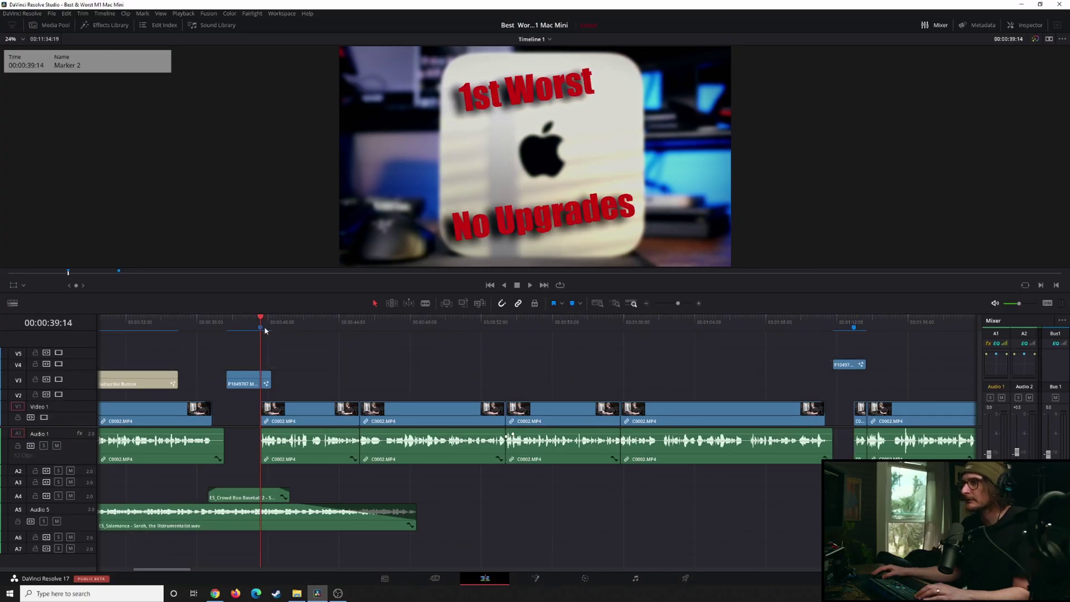
double_click(261, 328)
text(1st Worst No Upgrades)
key(Return)
Step: Add a marker at 00:01:42:00 during the third title and name it "3rd Worst Early Adopter"
scroll(557, 334, down, 4)
double_click(555, 327)
text(3rd Worst Early Adopter)
key(Return)
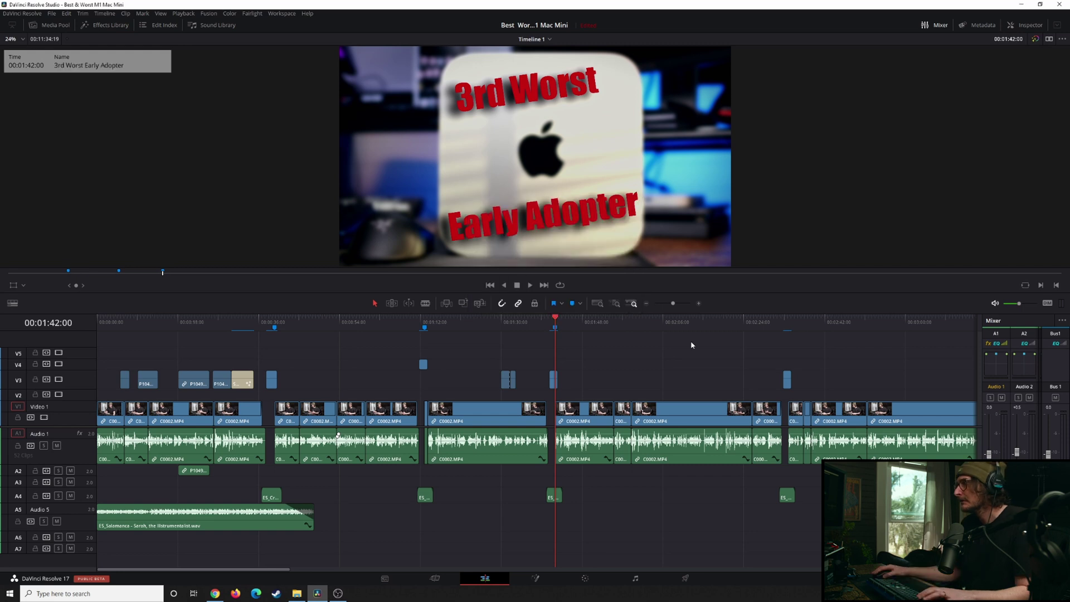
Step: Add a marker at 00:02:33:23 during the fourth title and name it "4th Worst Inconsistent"
click(787, 327)
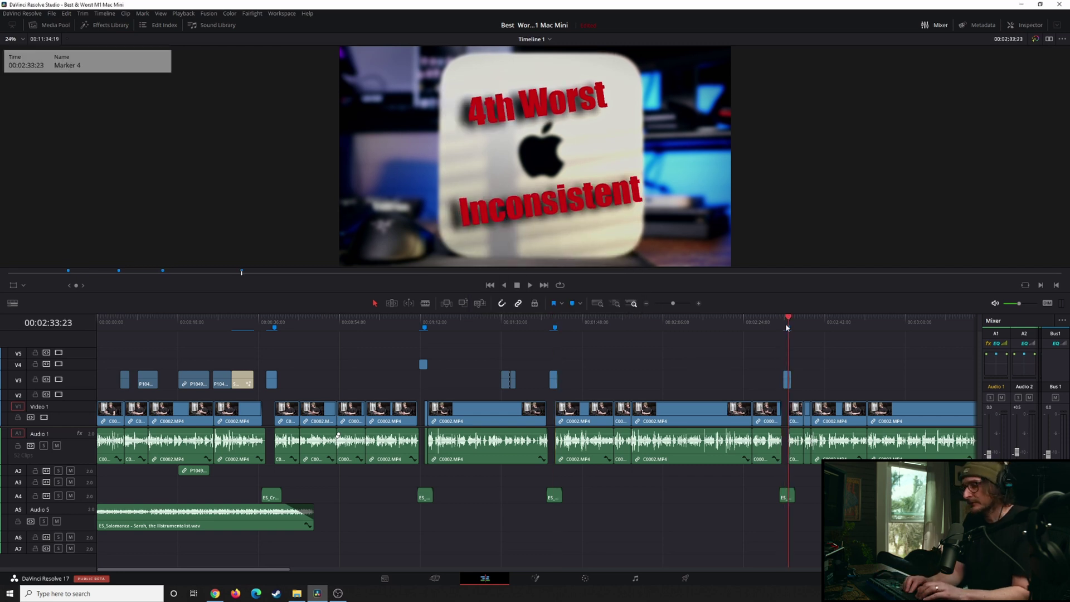
double_click(787, 328)
text(4th Worst Inconsistent)
key(Return)
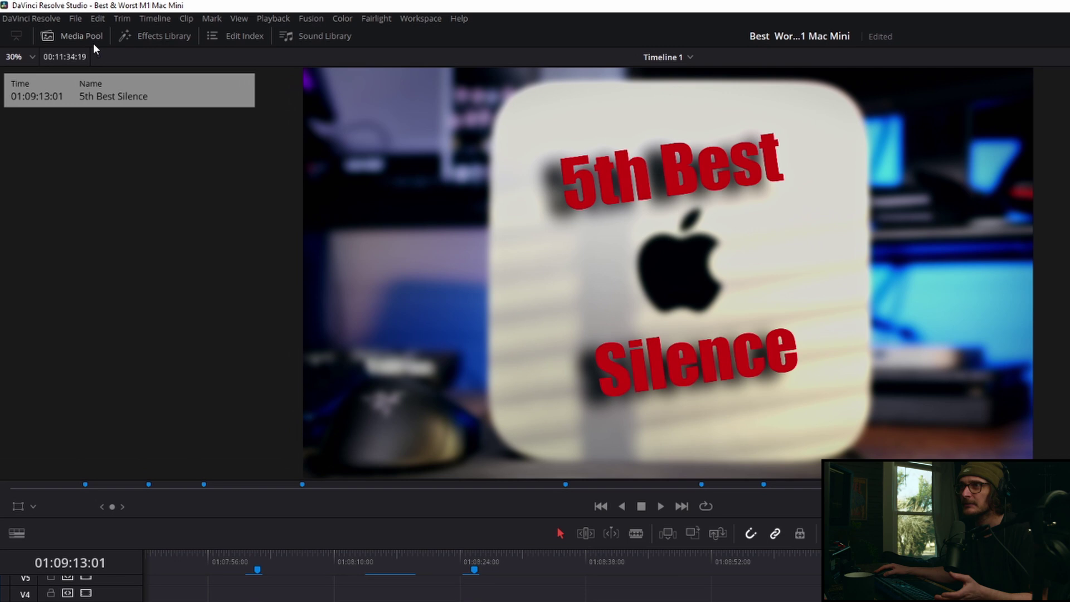
Step: Show the Edit Index in a wider view, filter it to blue markers only, and review the markers' notes and record times
click(241, 34)
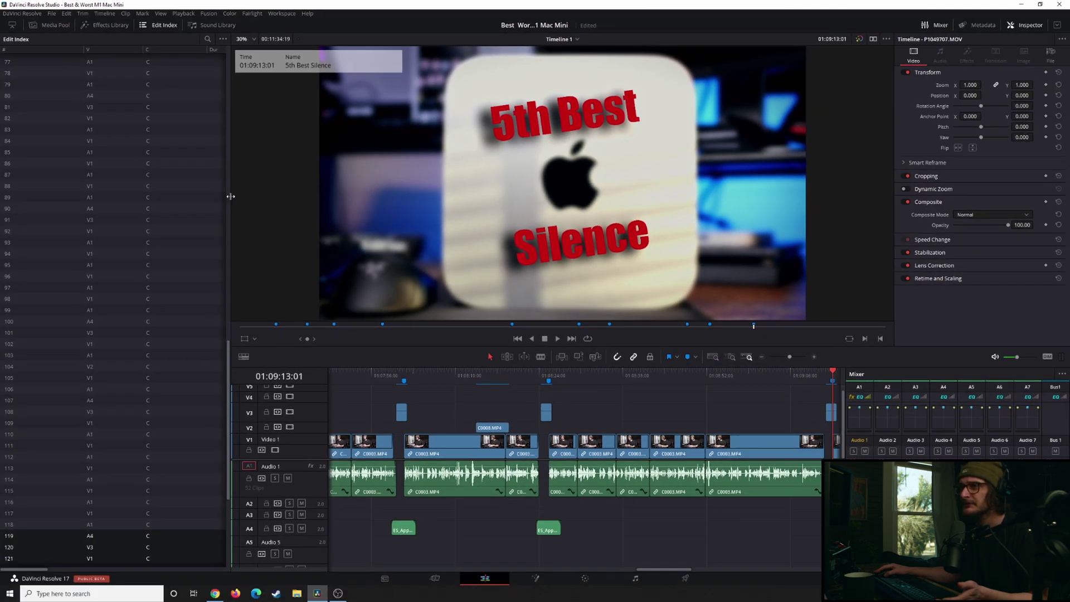
drag(230, 197, 422, 197)
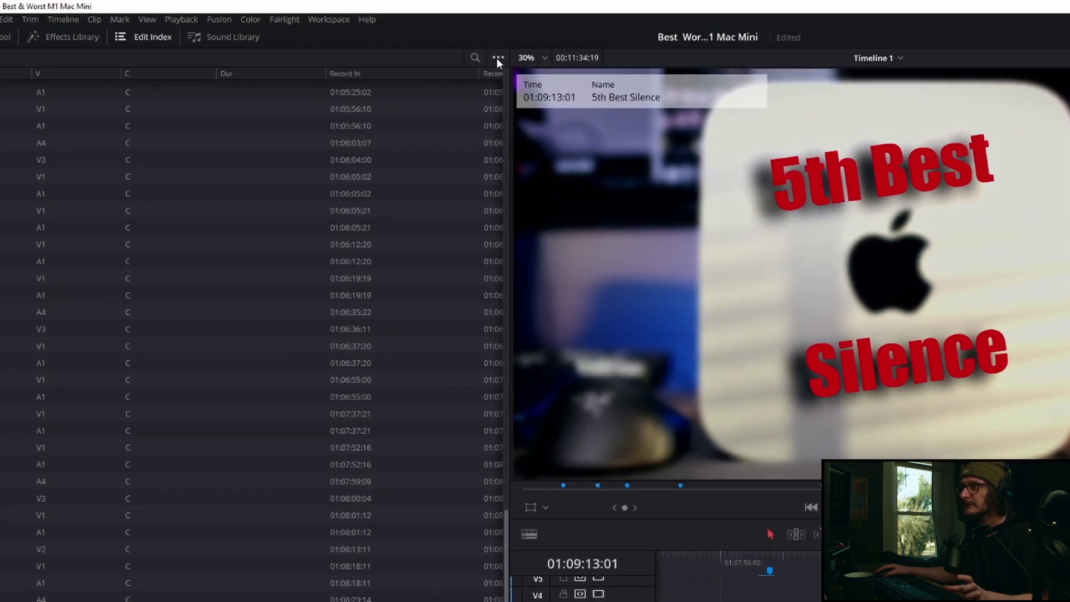
click(393, 40)
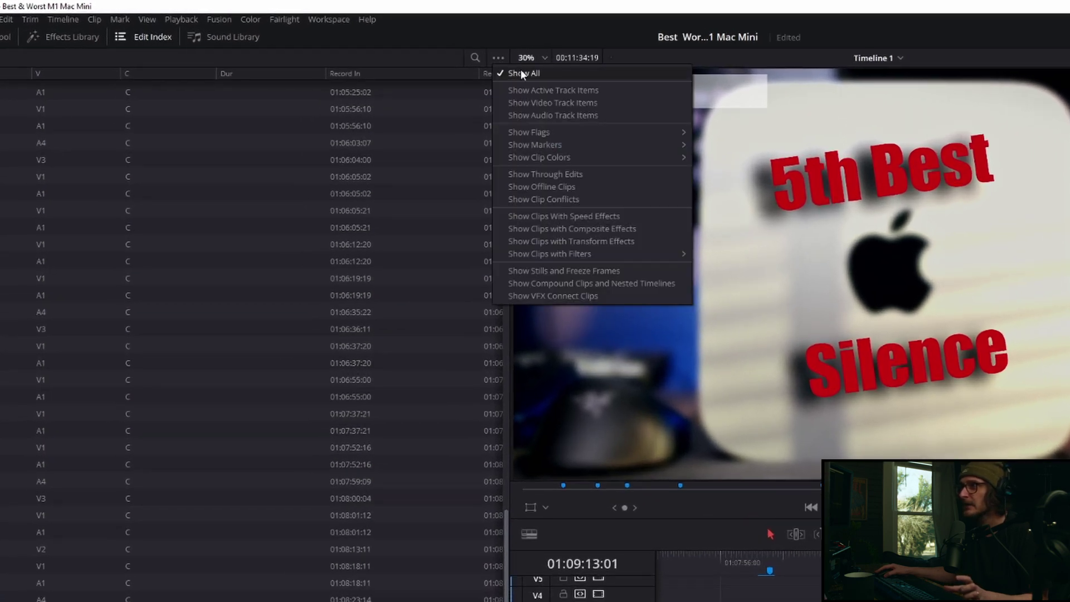
mouse_move(544, 141)
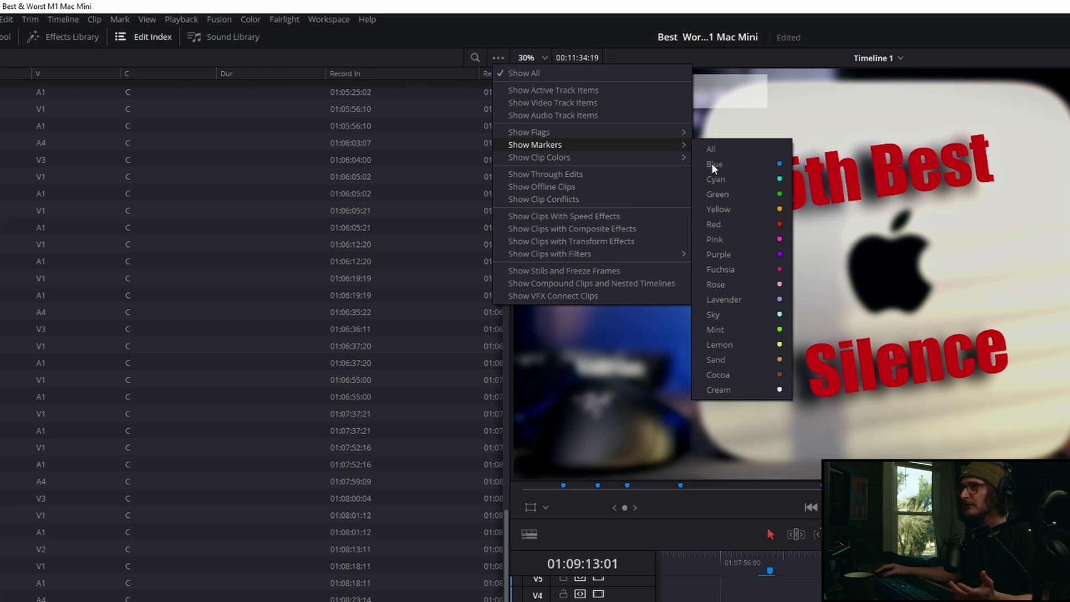
click(711, 163)
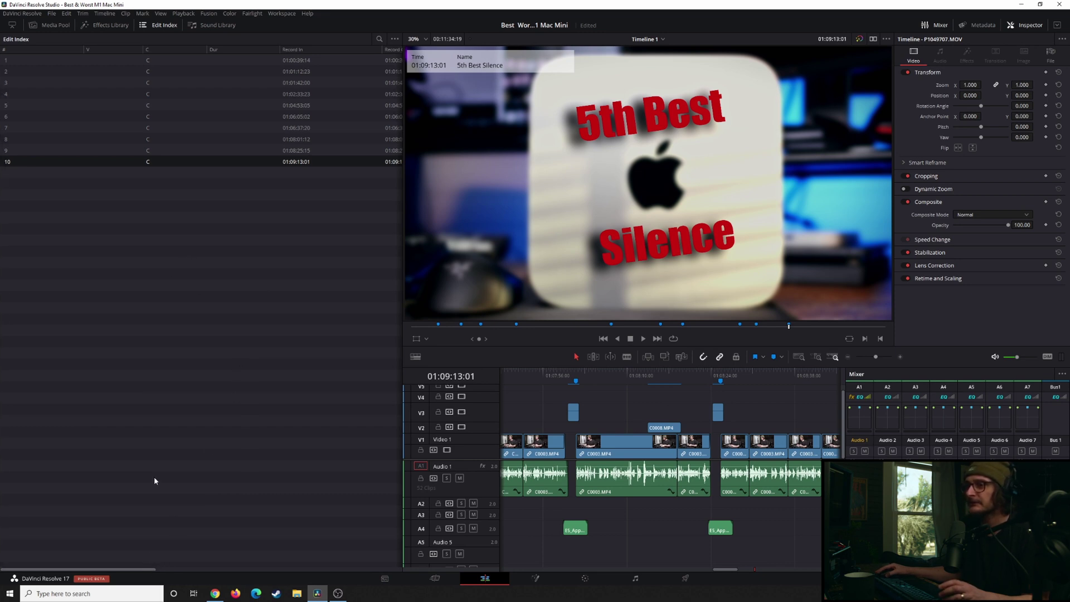
drag(133, 570, 310, 570)
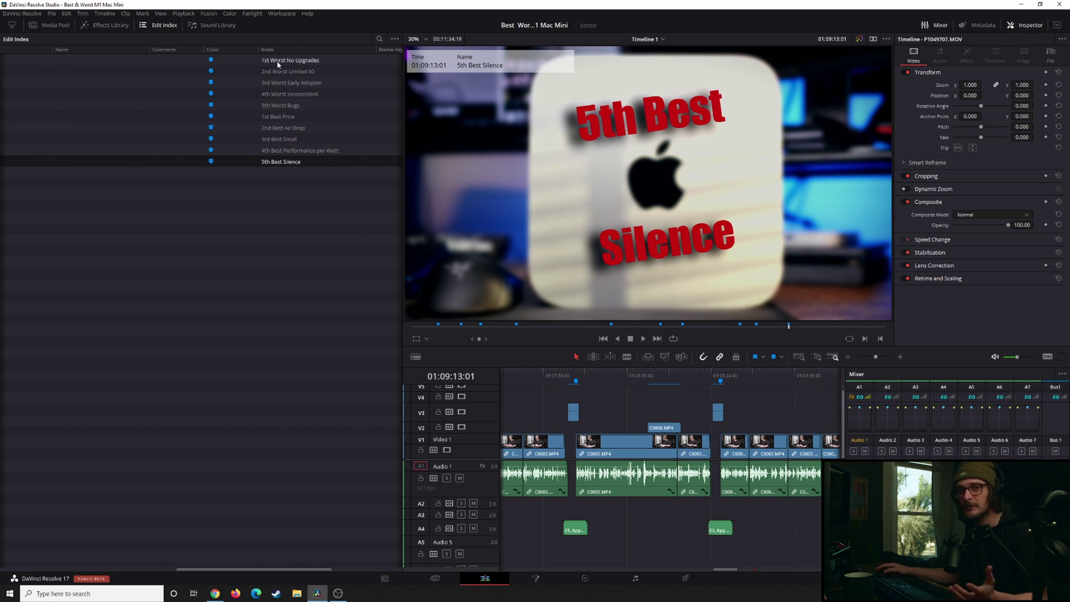
scroll(232, 106, left, 3)
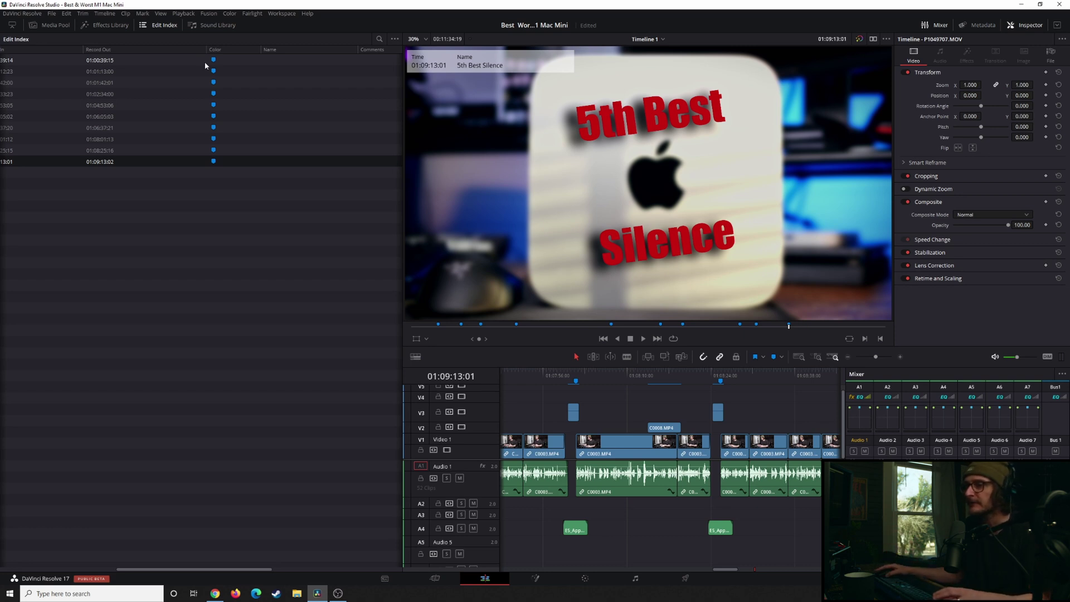
drag(180, 570, 114, 564)
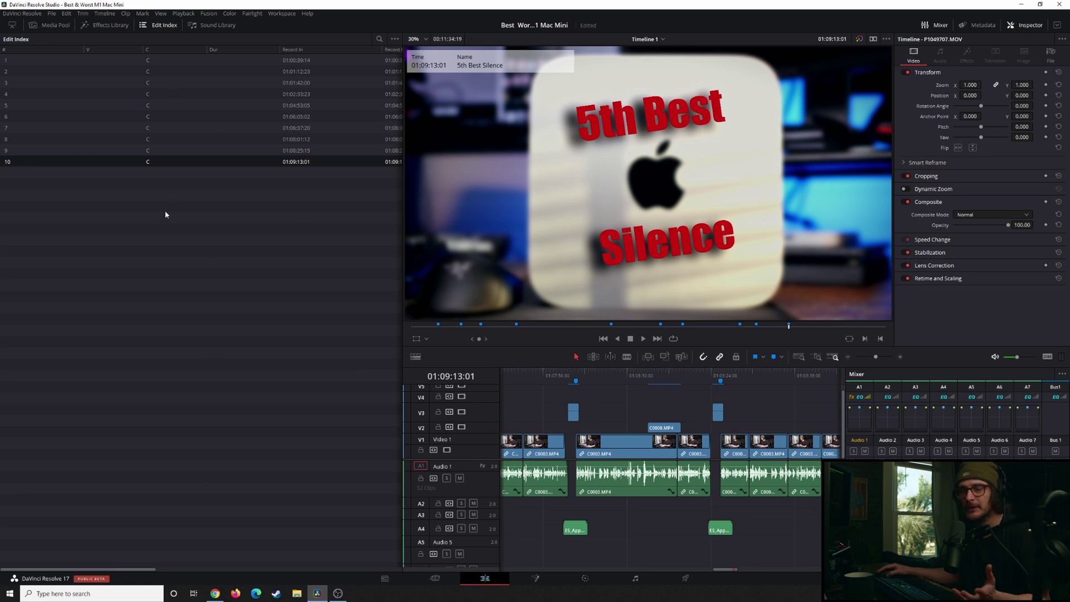
Step: Close the Edit Index and start an Edit Index export of Timeline 1 from the media pool
click(160, 31)
click(60, 26)
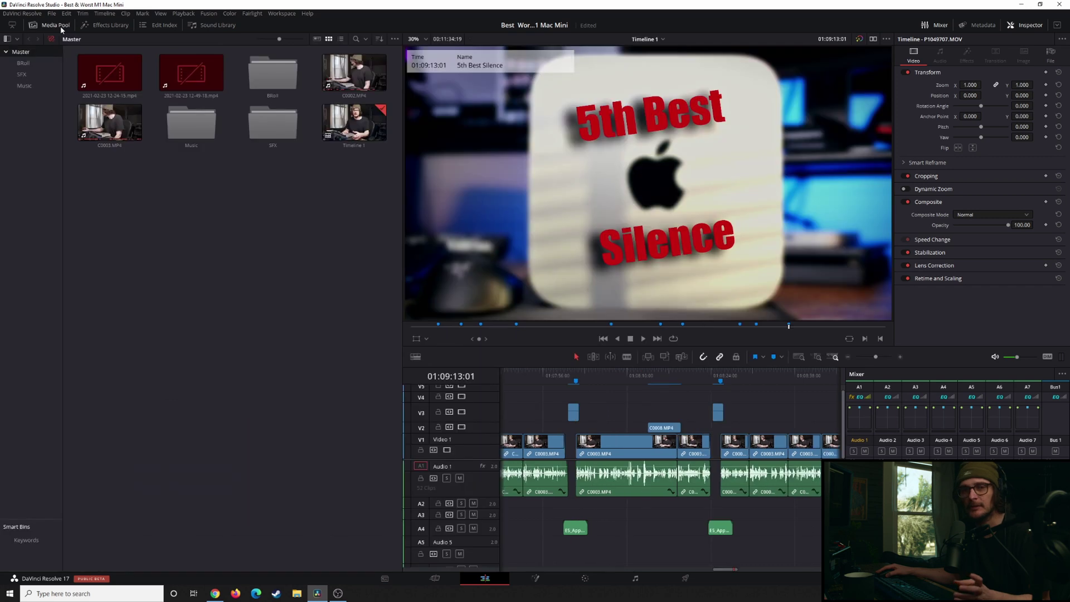
right_click(353, 124)
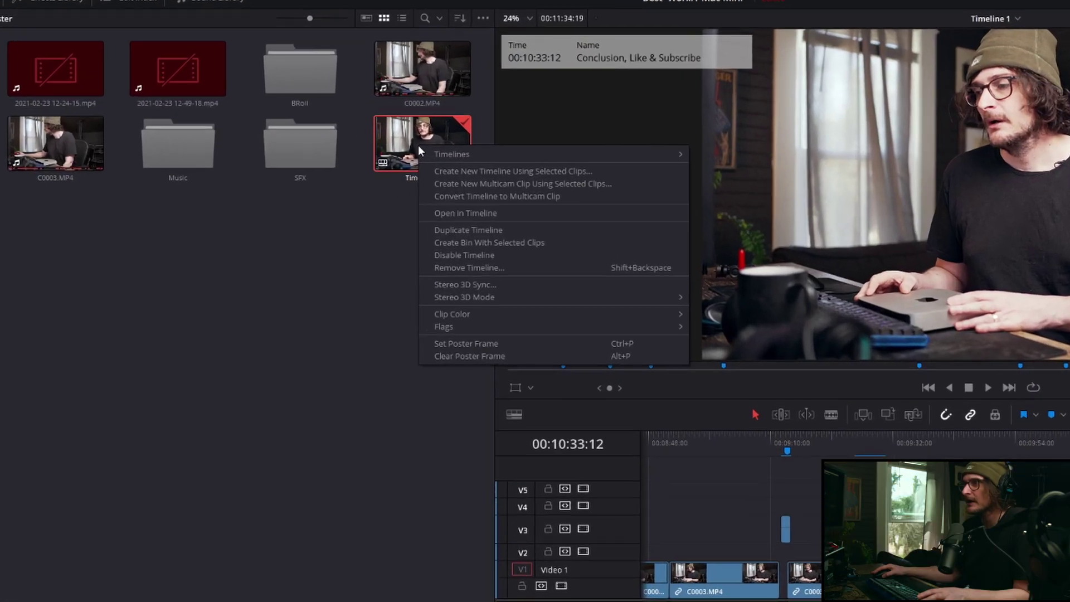
mouse_move(519, 153)
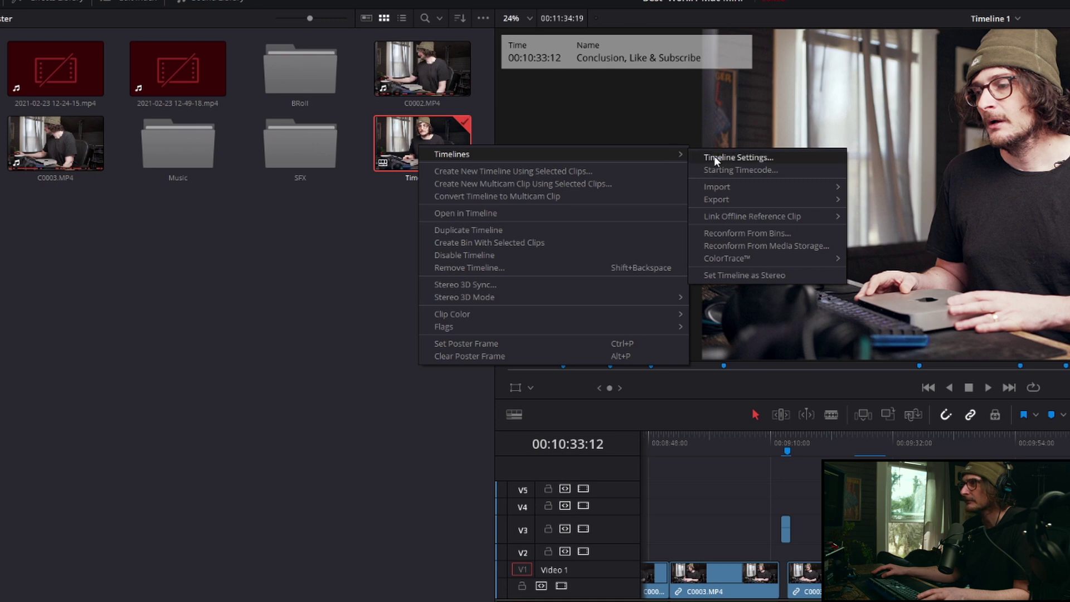
mouse_move(780, 188)
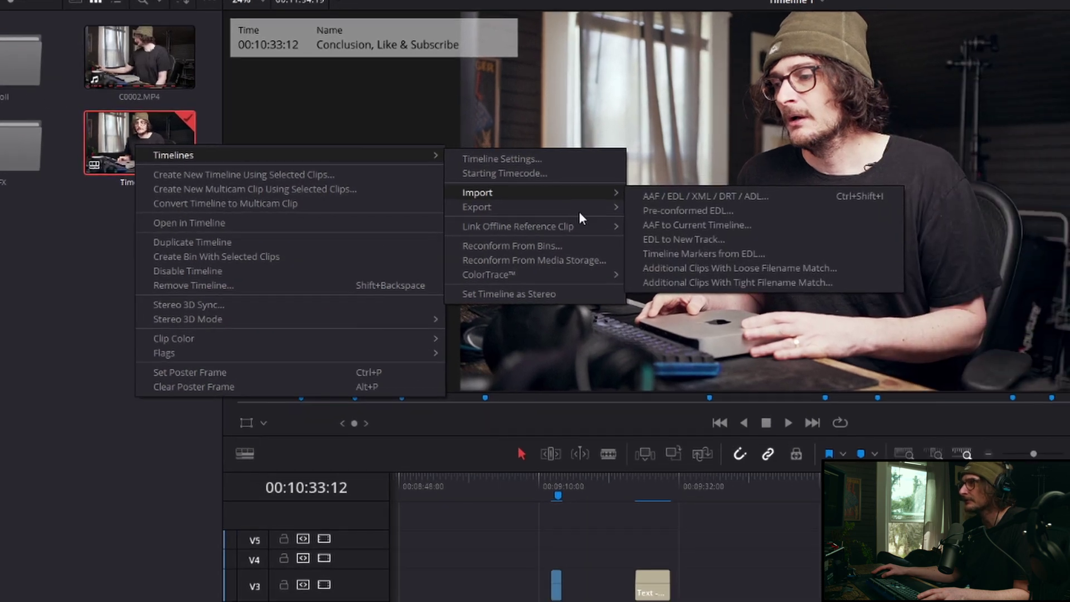
mouse_move(595, 207)
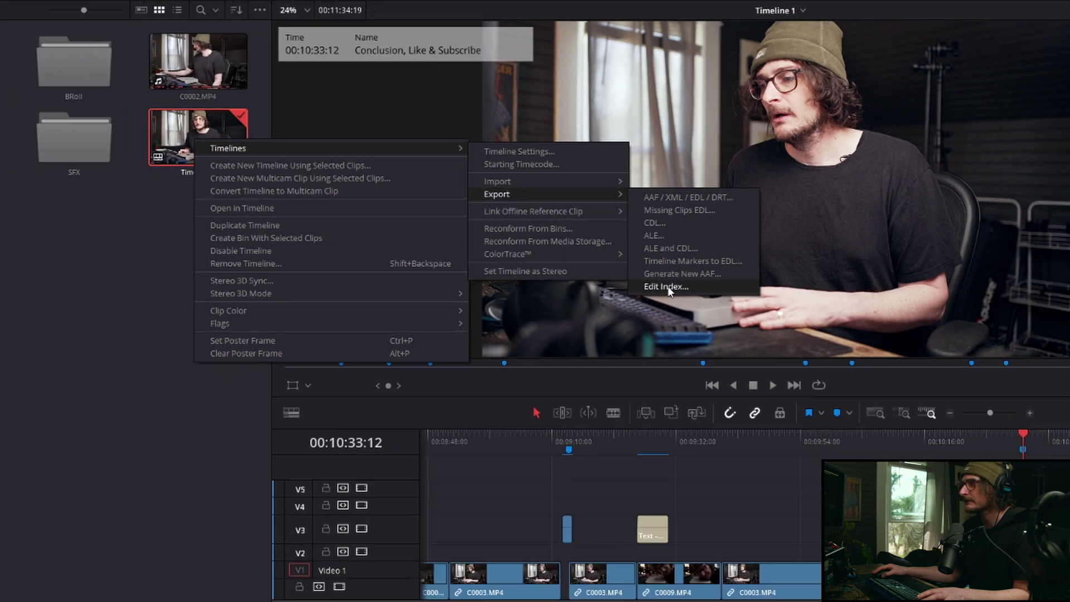
click(669, 311)
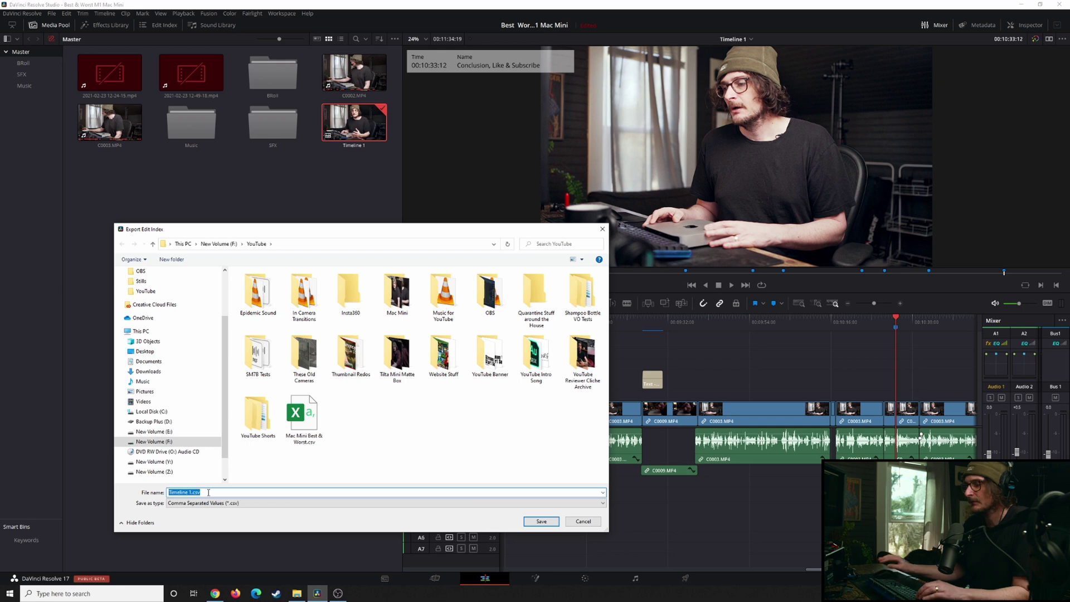
Step: Name the Edit Index export "Worst Video Ever", keep the Comma Separated Values (*.csv) type, and save it in the YouTube folder
text(Worst )
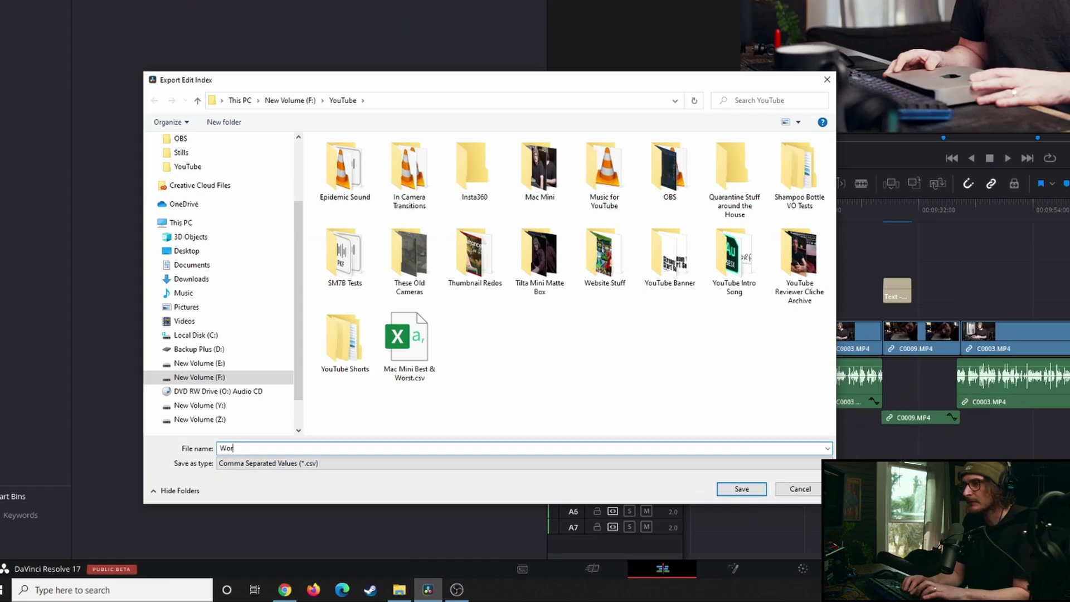
text(Video )
text(Ever)
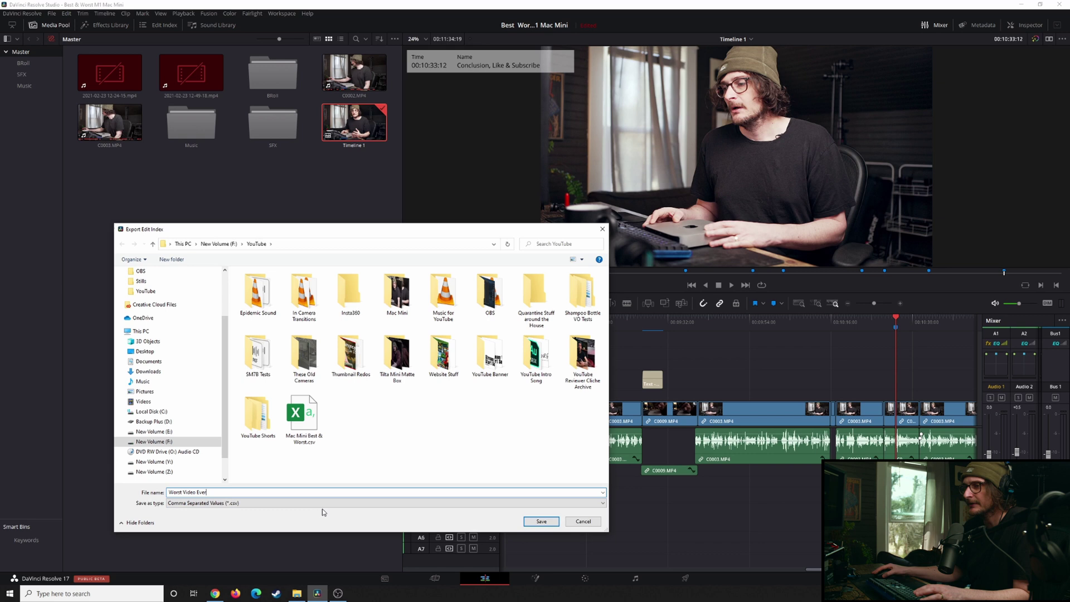
click(324, 505)
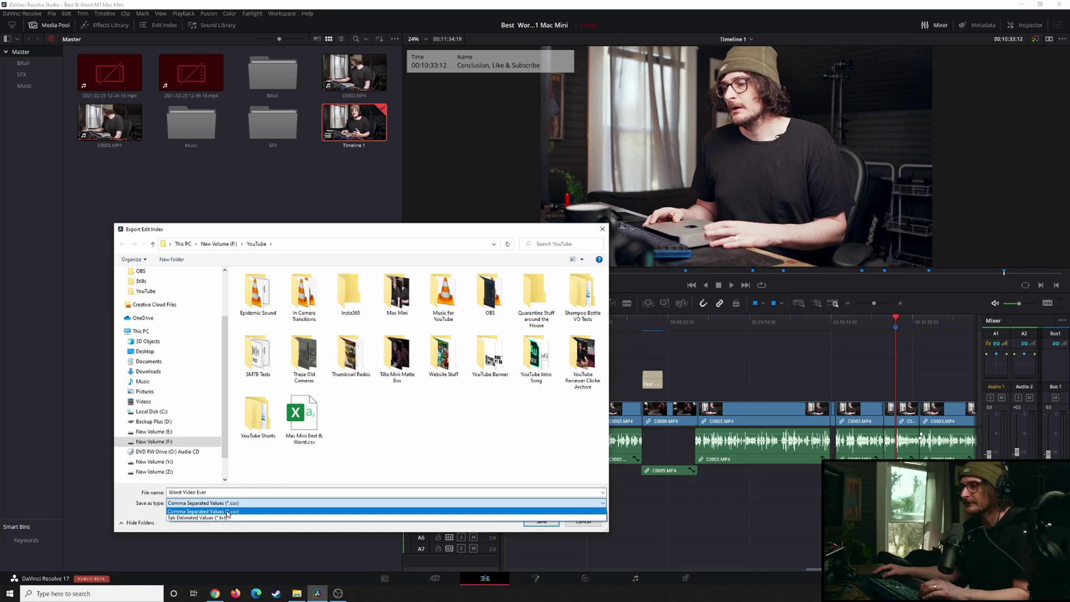
click(227, 511)
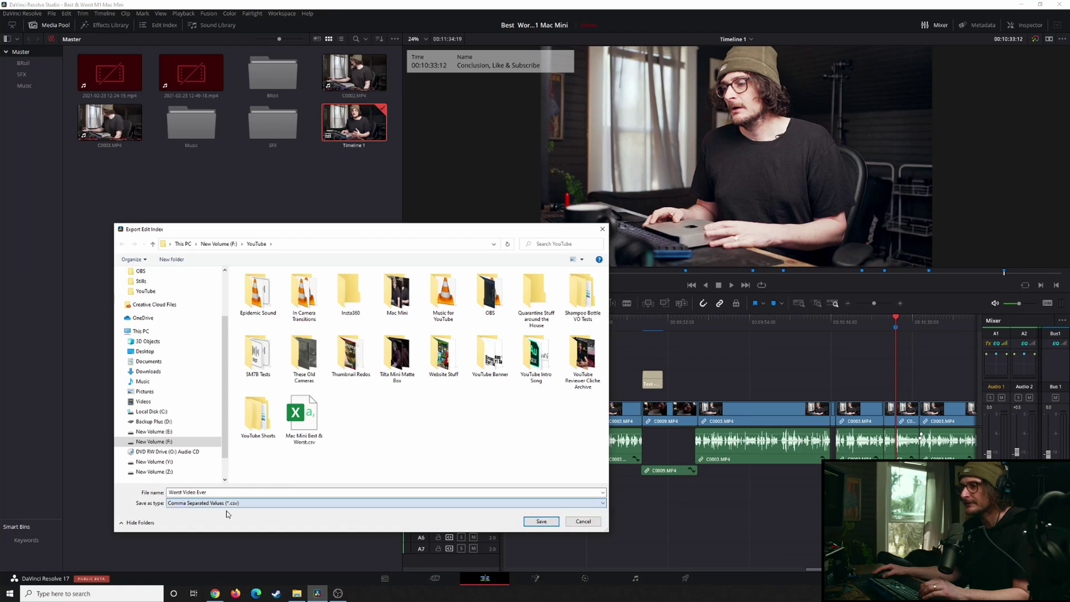
click(541, 521)
Step: Open the exported Worst Video Ever.csv in Excel and widen the Notes, Record In and Record Out columns
click(296, 593)
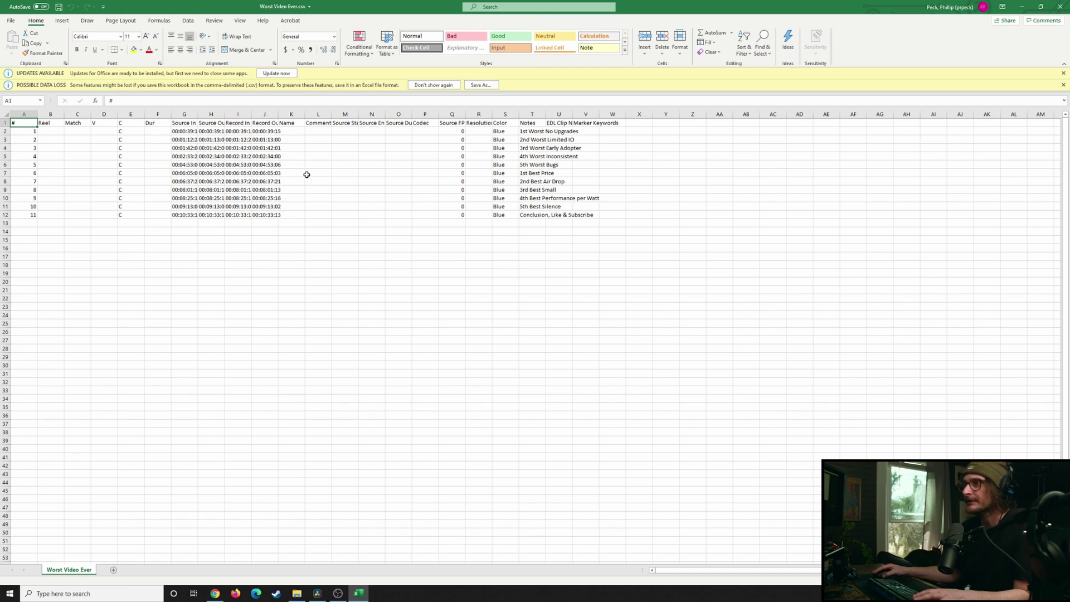
drag(548, 113, 719, 111)
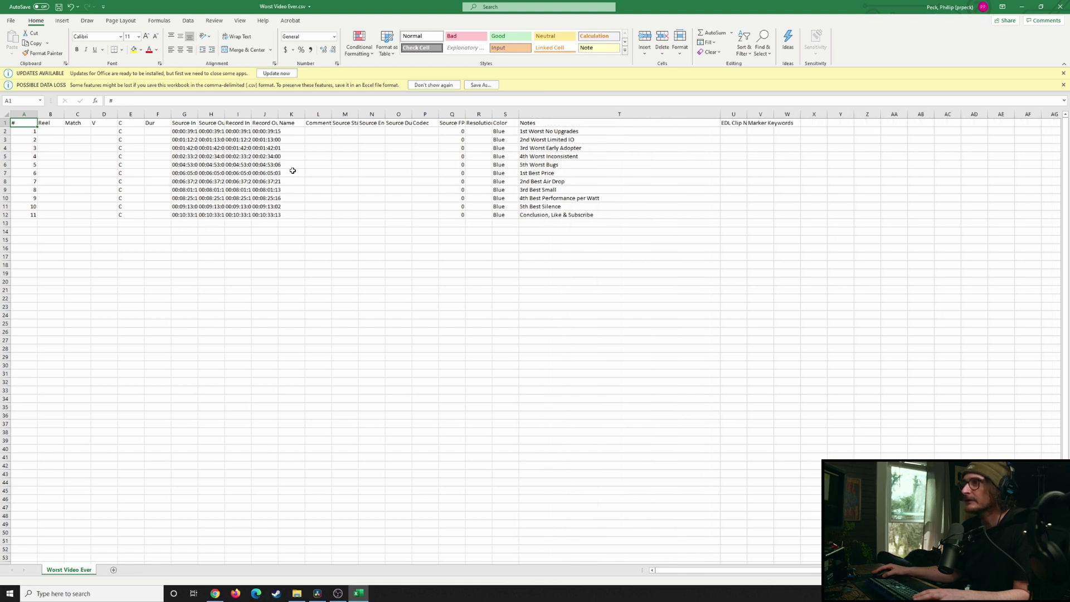
double_click(280, 111)
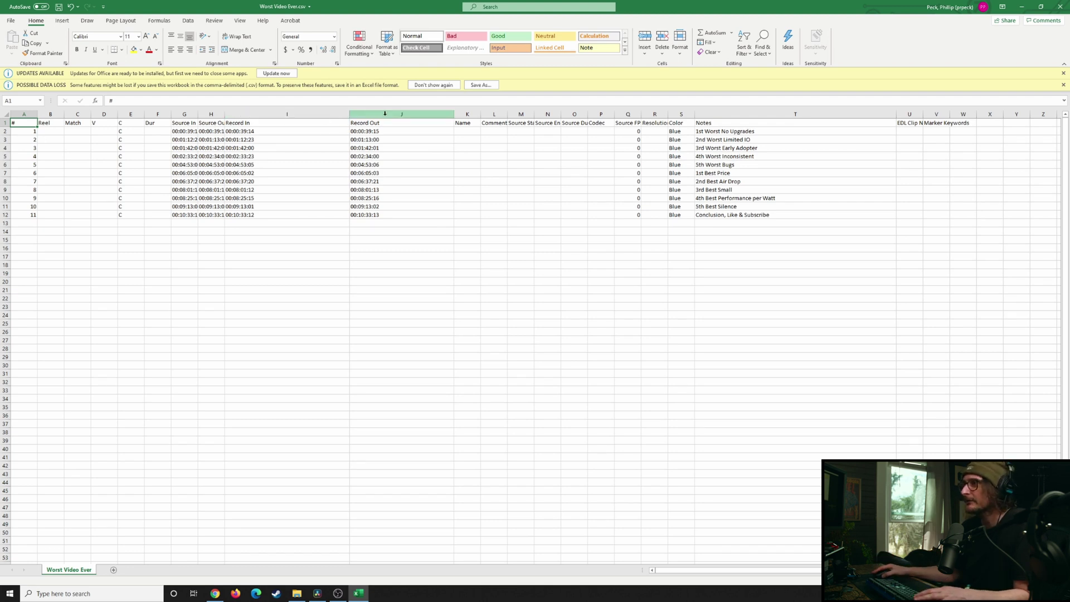
Step: Hide columns B to H, J to P and Q to S, keeping only the numbers, Record In and Notes alongside the trailing columns
drag(384, 113, 597, 113)
right_click(440, 115)
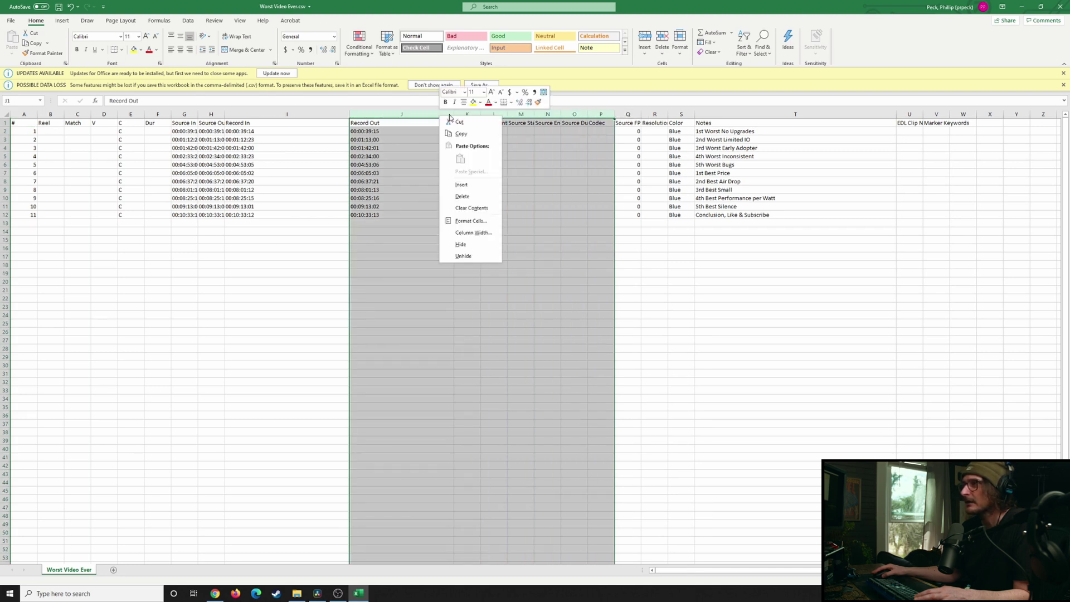
click(461, 244)
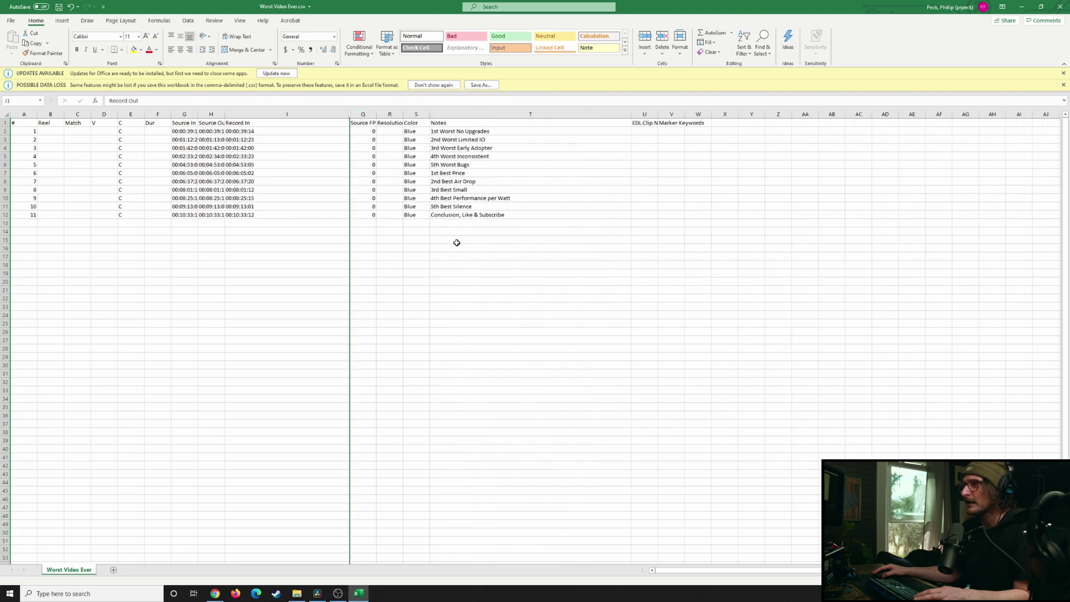
drag(363, 114, 416, 114)
right_click(406, 114)
click(425, 243)
mouse_move(50, 114)
mouse_down()
mouse_move(223, 114)
mouse_move(57, 113)
mouse_up()
right_click(222, 114)
click(242, 243)
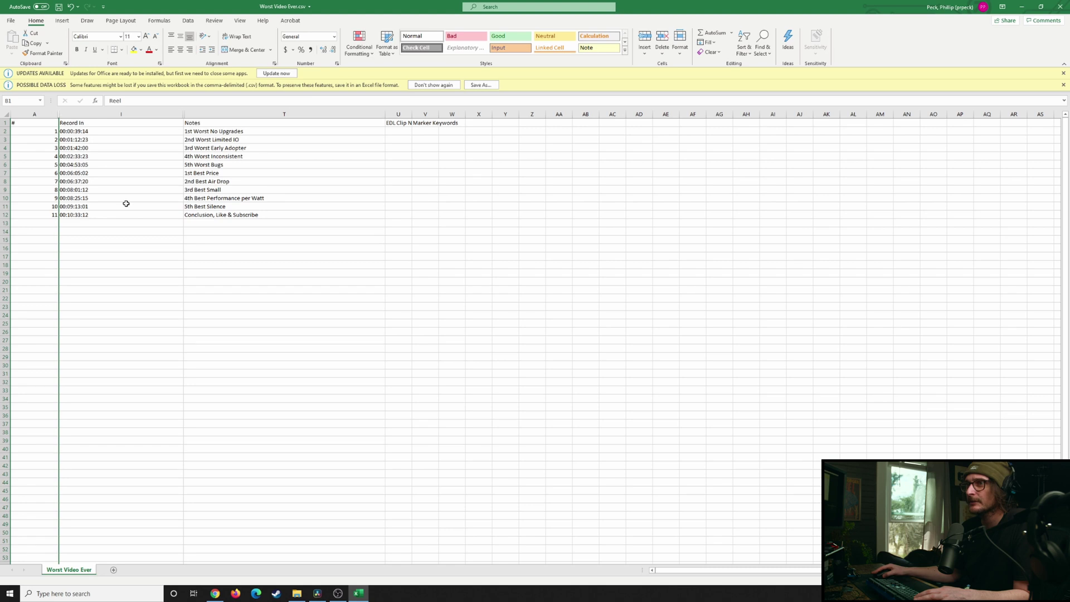
Step: Copy the whole sheet and paste it into the description of the "Worst Video Ever" video in YouTube Studio
click(267, 281)
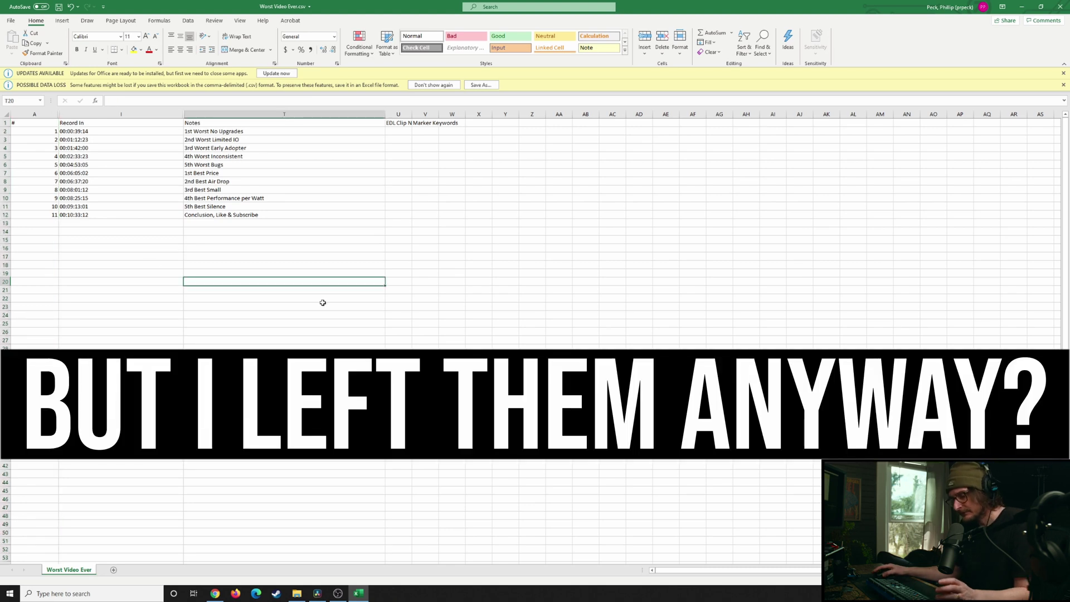
key(ctrl+a)
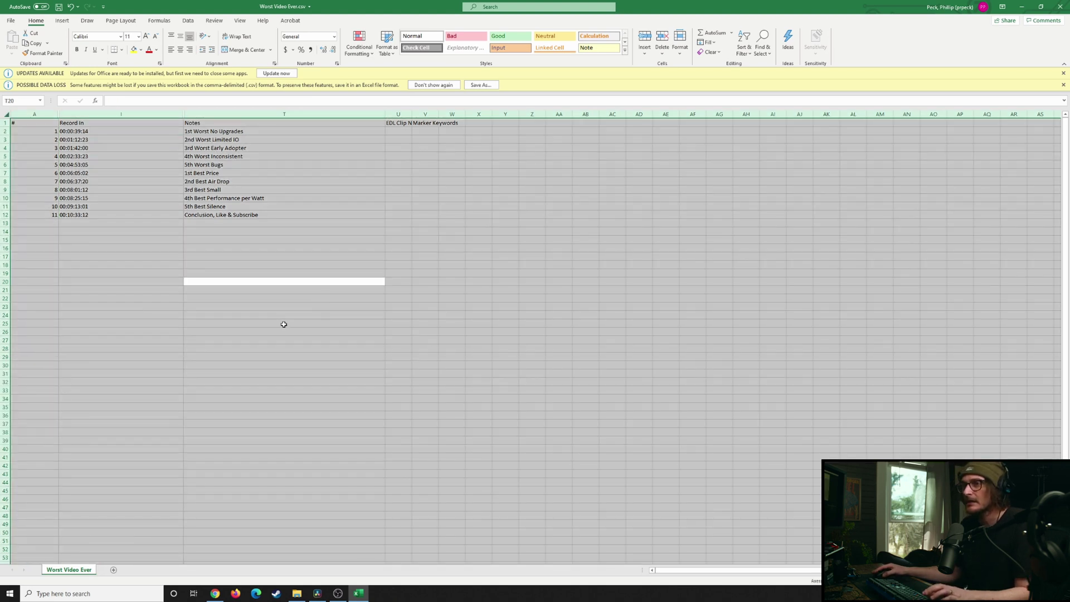
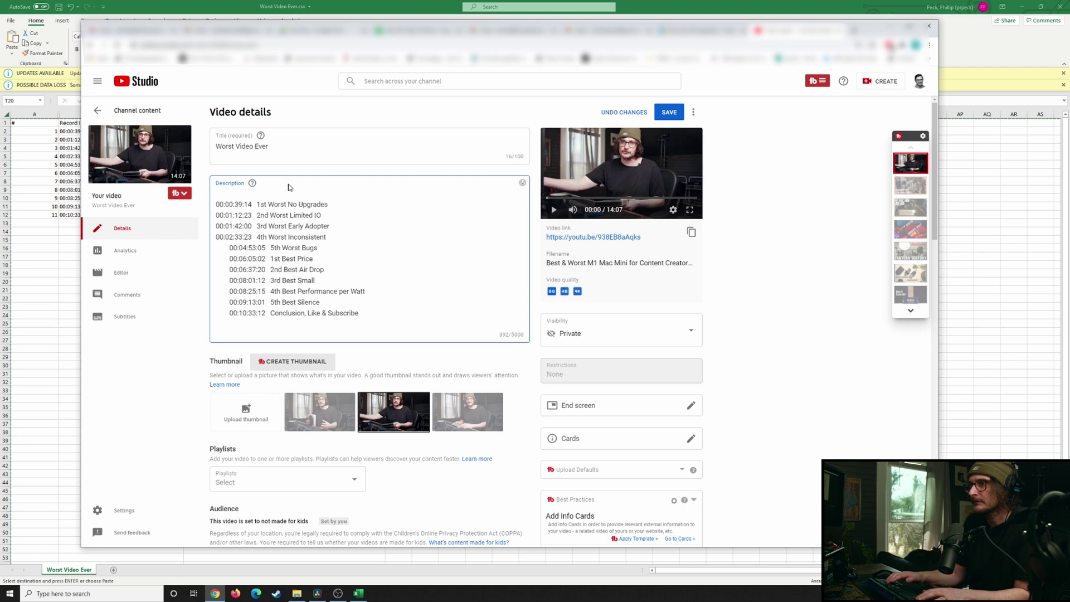
Step: Remove the indents before the description's timestamps from "5th Worst Bugs" down to "Conclusion, Like & Subscribe"
key(BackSpace)
key(BackSpace)
key(BackSpace)
key(BackSpace)
key(Down)
key(BackSpace)
key(BackSpace)
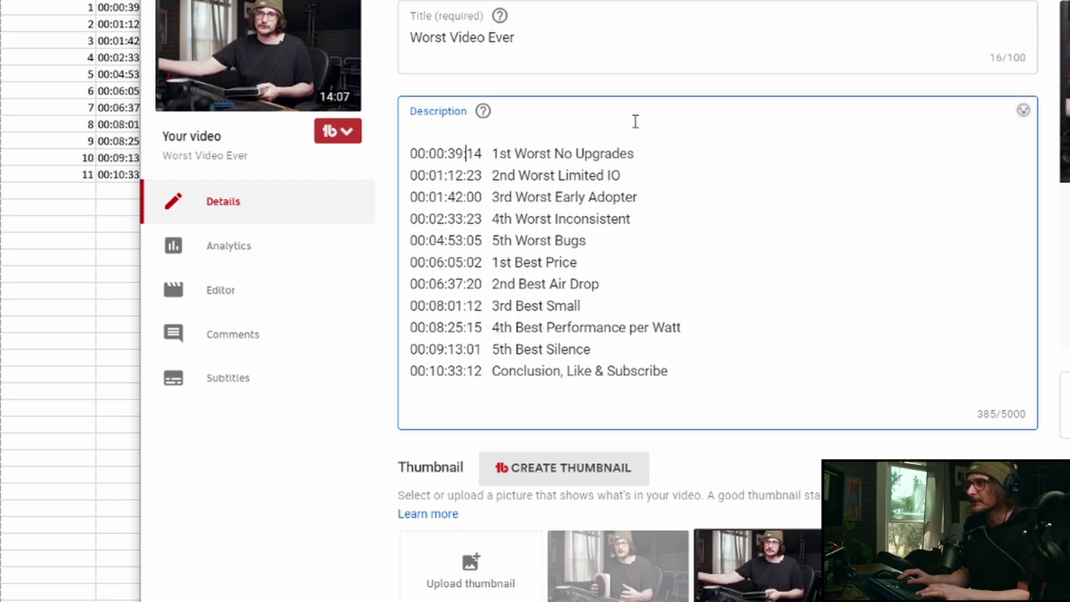
Step: Strip the frame numbers and their preceding colon from every timestamp, leaving hours, minutes and seconds
key(BackSpace)
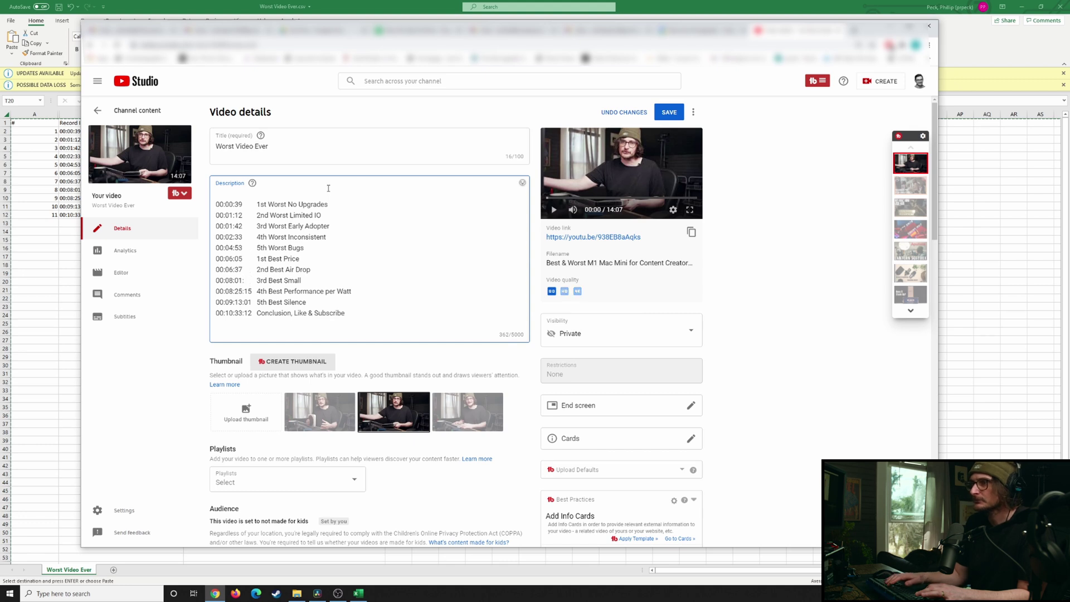
key(BackSpace)
key(Down)
key(Delete)
key(Delete)
key(Delete)
key(Down)
key(Delete)
key(Delete)
key(Delete)
key(Down)
key(Delete)
key(Delete)
key(Delete)
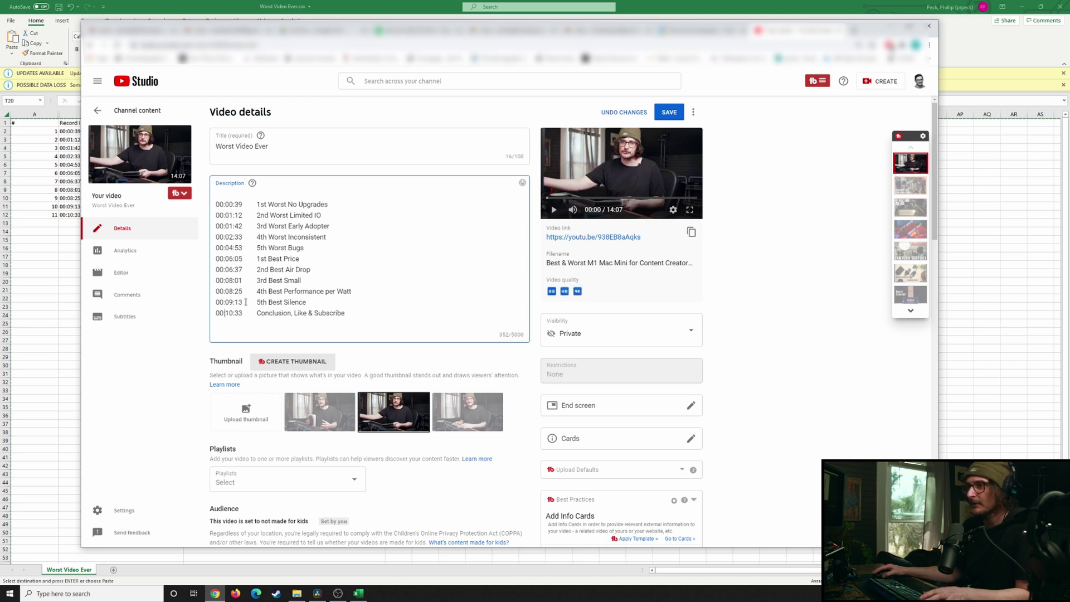
Step: Remove the leading "00:" hours from every timestamp, leaving only minutes and seconds, from 00:39 to 10:33
key(BackSpace)
key(BackSpace)
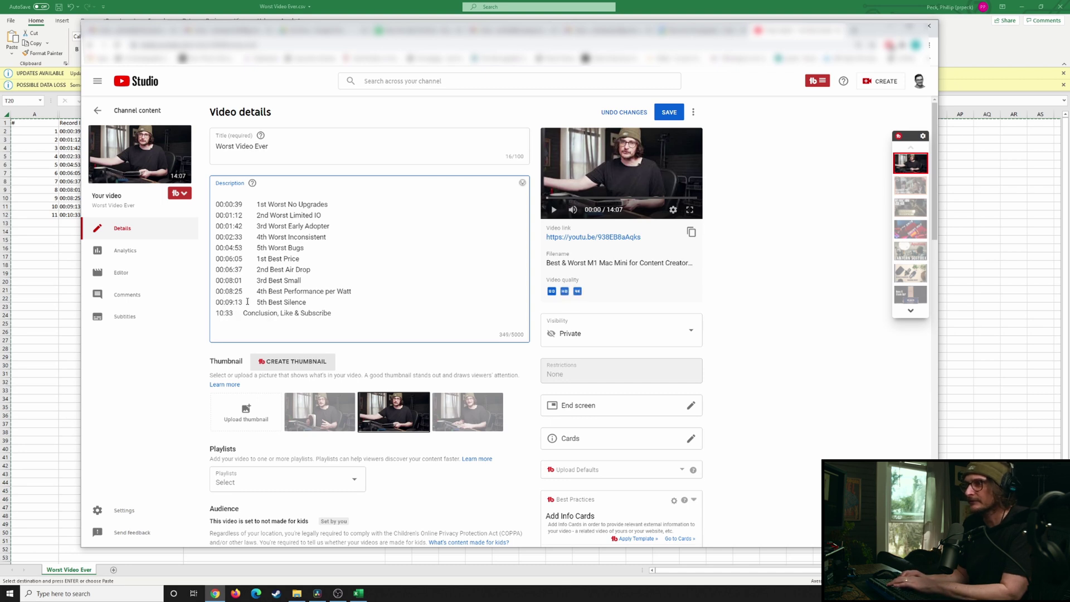
key(Up)
key(Delete)
key(Delete)
key(Delete)
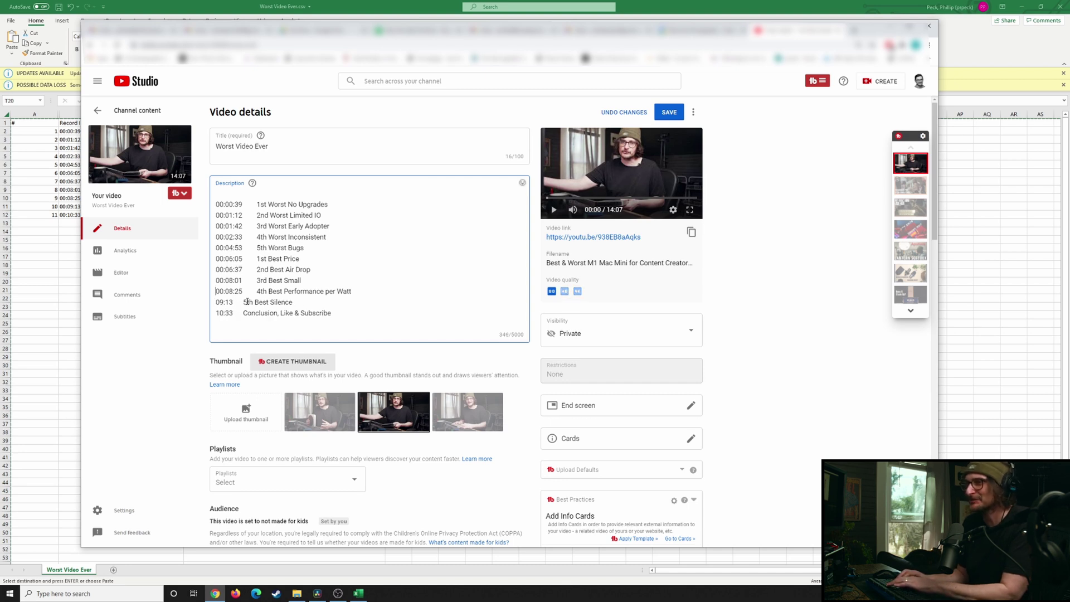
key(Delete)
key(Delete)
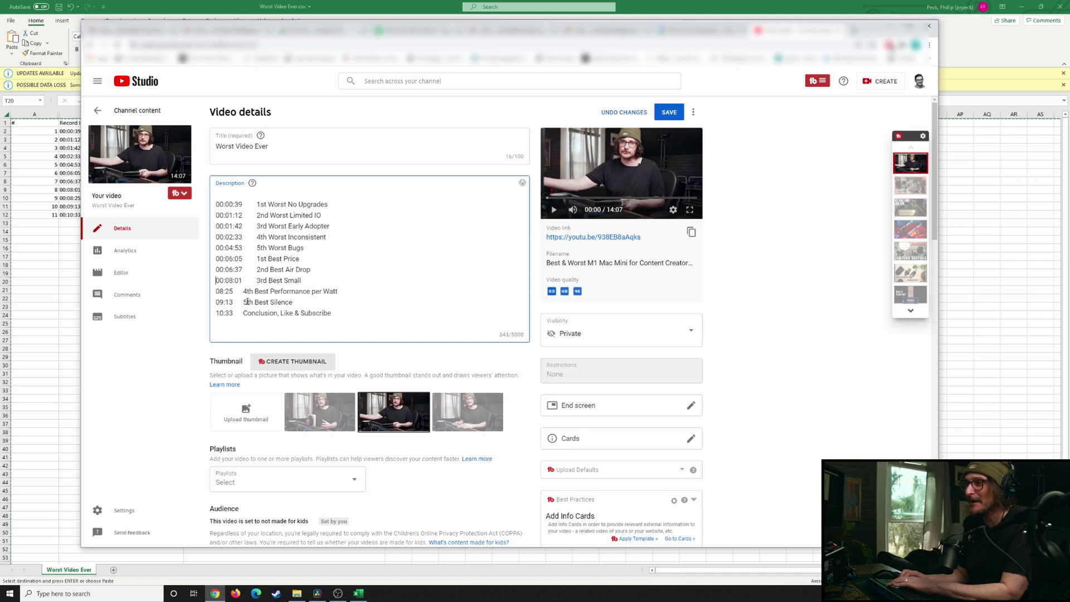
key(Delete)
key(Delete)
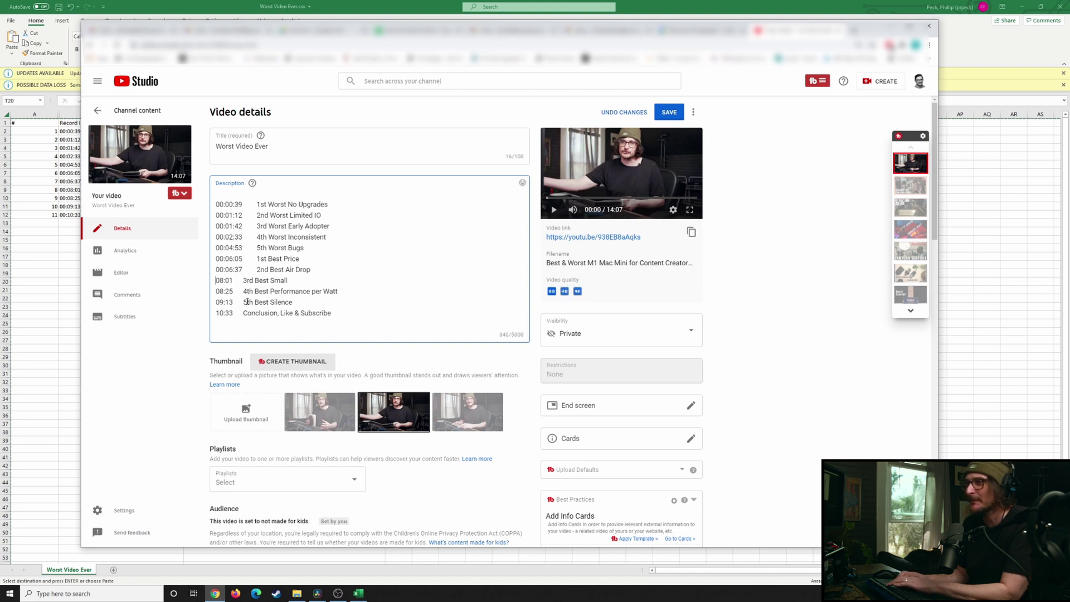
key(BackSpace)
key(BackSpace)
key(BackSpace)
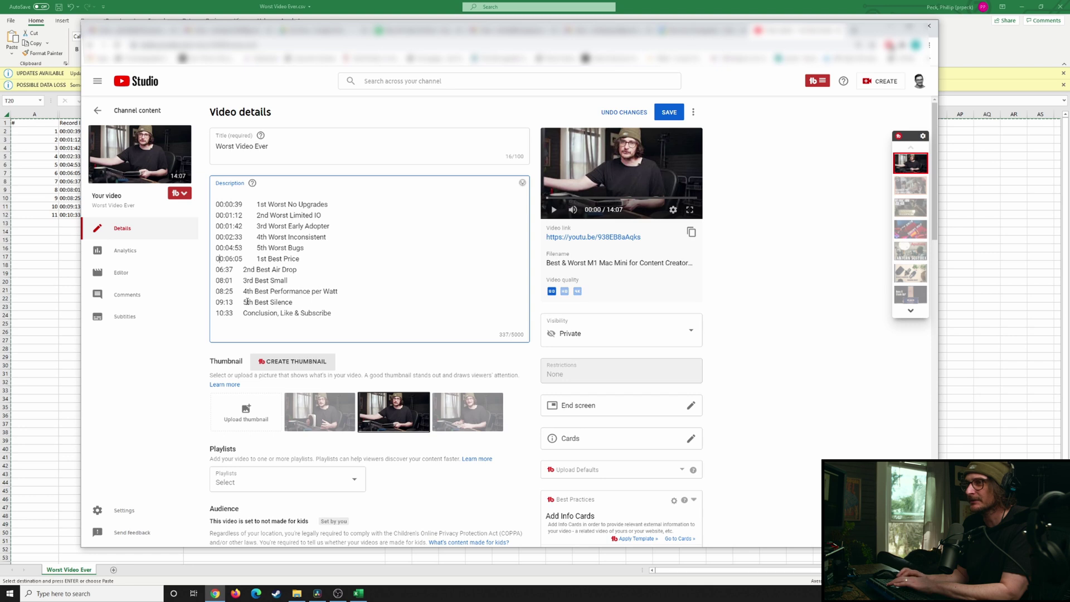
key(BackSpace)
key(BackSpace)
key(BackSpace)
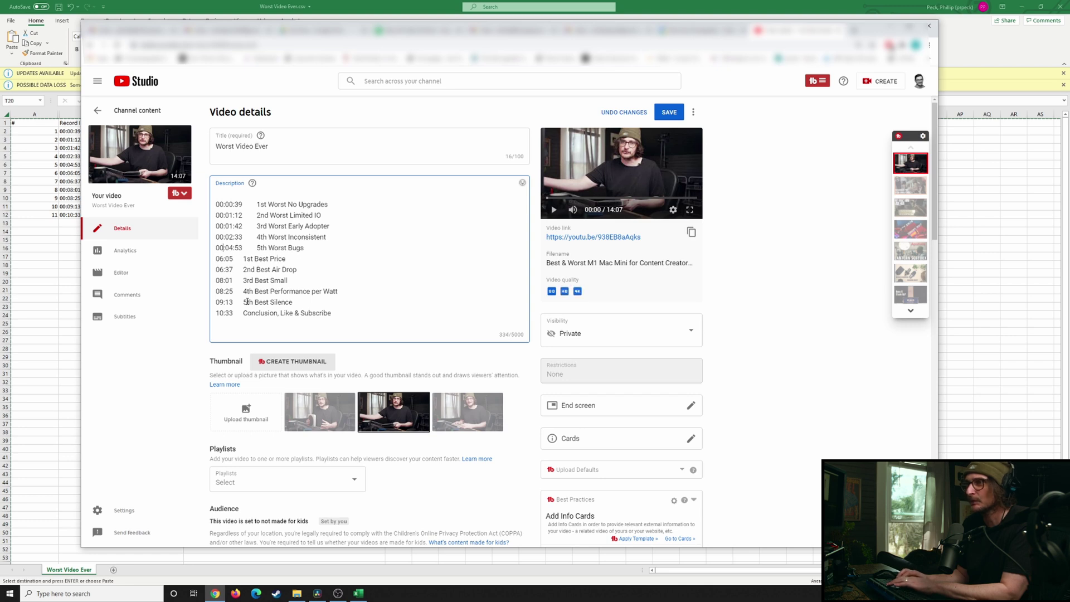
key(BackSpace)
key(BackSpace)
key(BackSpace)
key(Right)
key(Right)
key(Right)
key(BackSpace)
key(BackSpace)
key(BackSpace)
key(BackSpace)
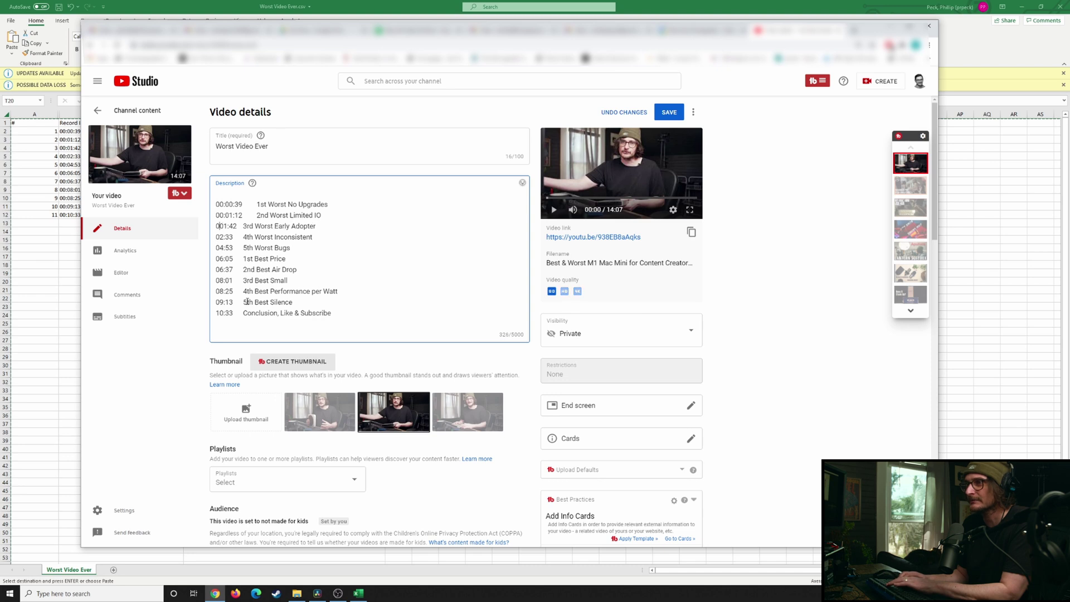
key(BackSpace)
key(Up)
key(Right)
key(Right)
key(Right)
key(BackSpace)
key(BackSpace)
key(BackSpace)
key(Up)
key(Right)
key(Right)
key(Right)
key(BackSpace)
key(BackSpace)
key(BackSpace)
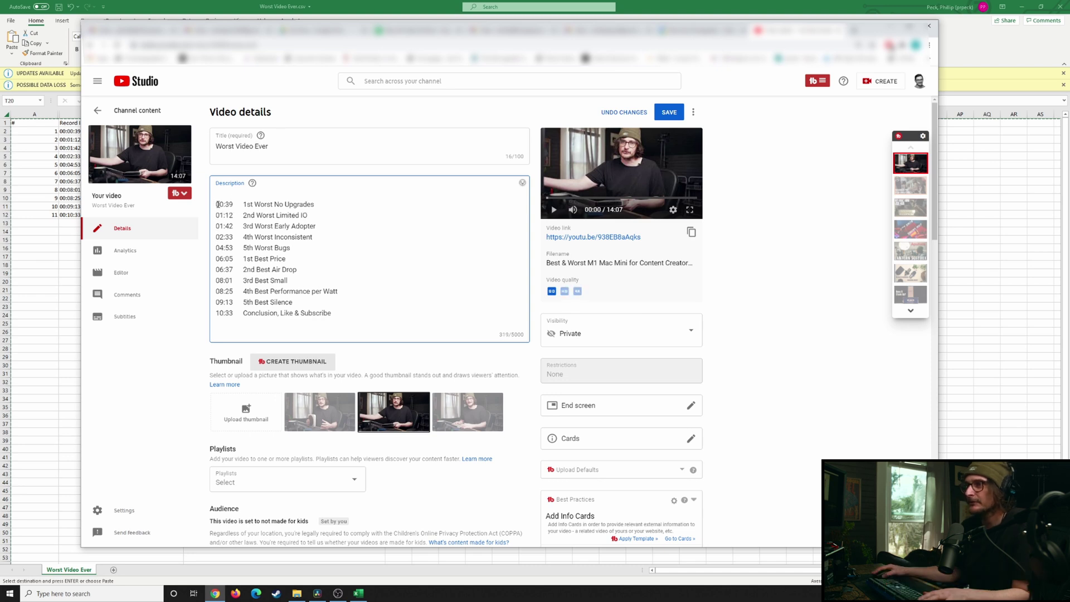
Step: Insert a new line "00:00 Intro" above the 1st Worst No Upgrades entry in the description
key(Return)
key(Up)
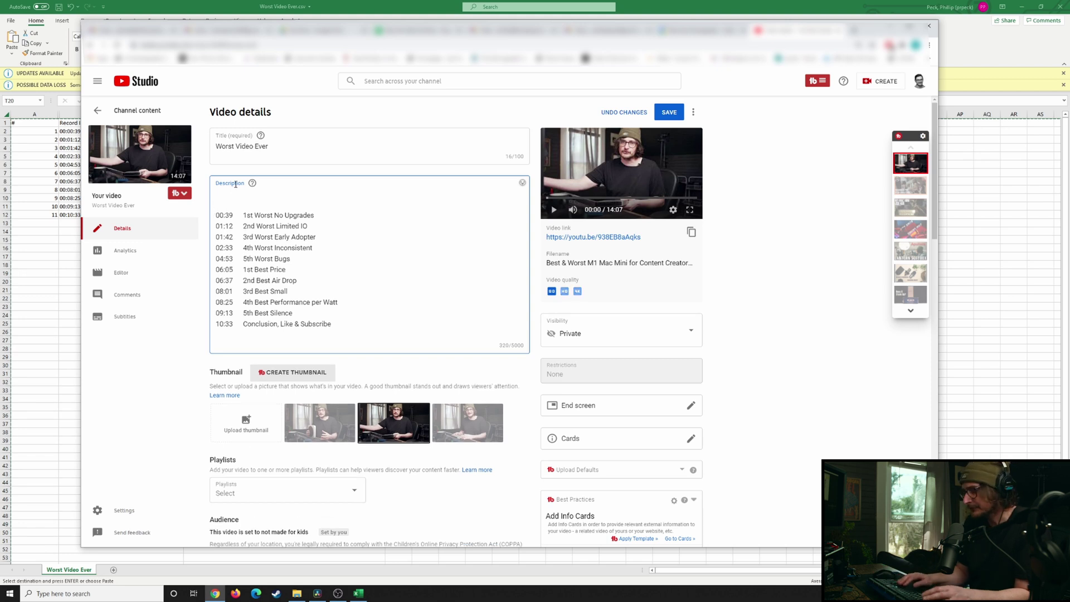
text(00)
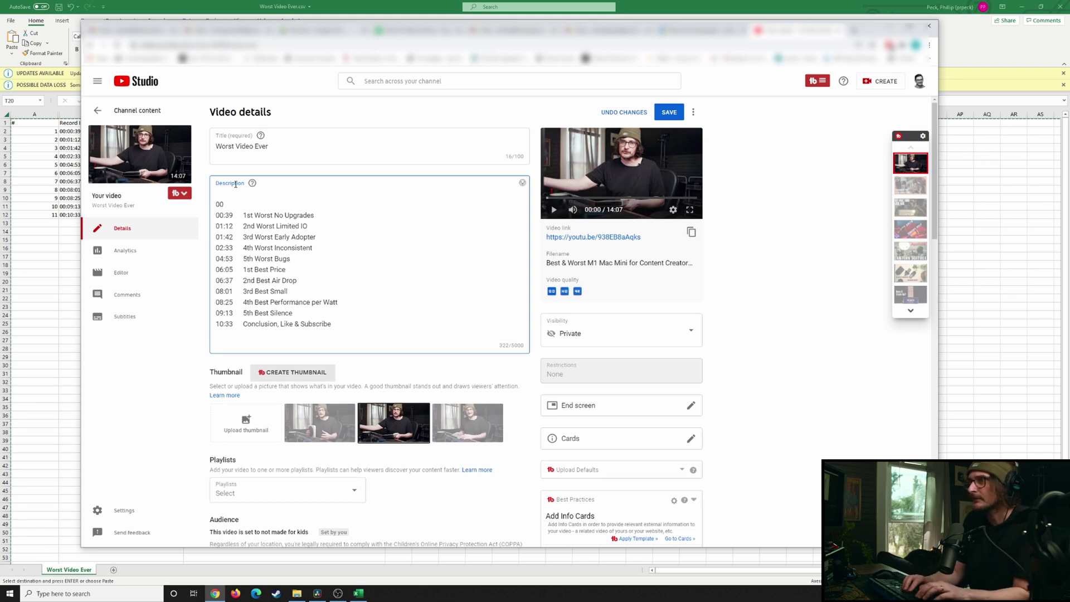
text(:00)
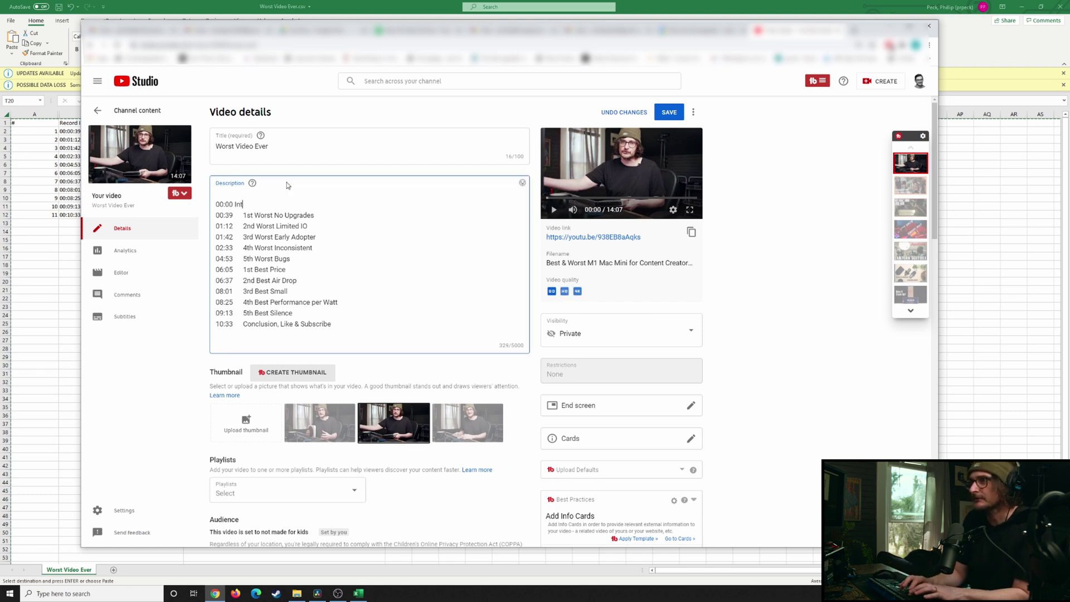
text(Intro)
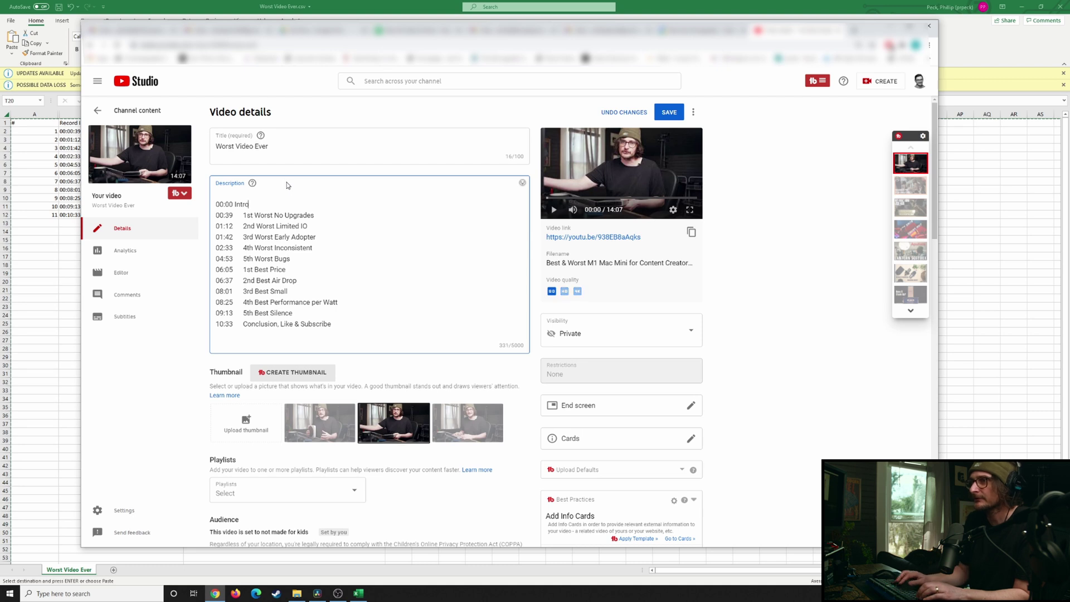
Step: Replace the wide gap between timestamp and title with a single space on every line from 00:39 to 10:33
key(BackSpace)
key(Down)
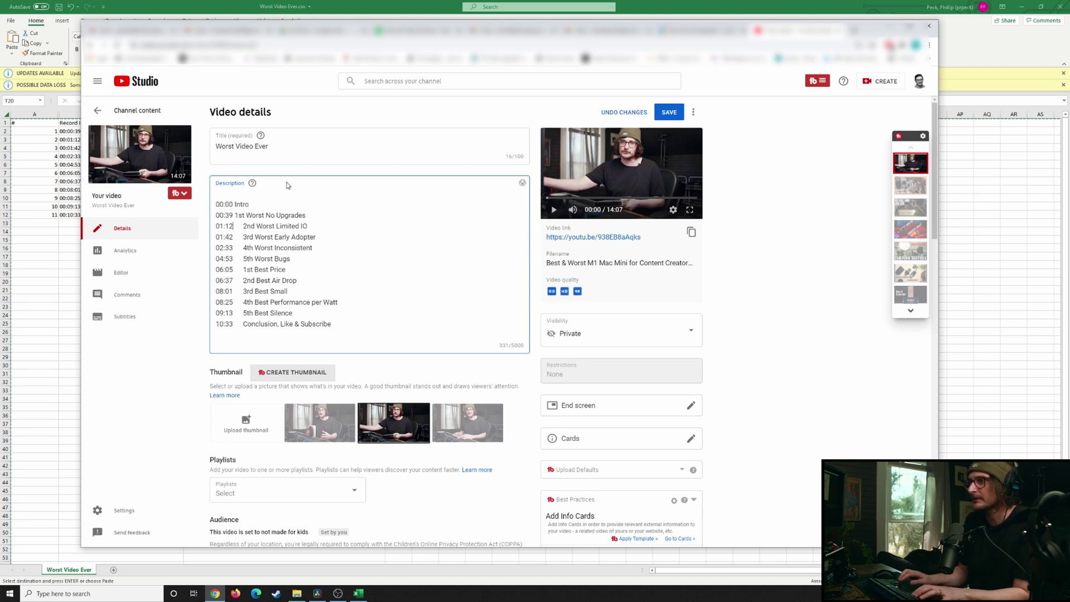
key(BackSpace)
key(space)
key(Down)
key(BackSpace)
key(space)
key(Down)
key(BackSpace)
key(space)
key(Down)
key(BackSpace)
key(space)
key(Down)
key(BackSpace)
key(space)
key(Down)
key(BackSpace)
key(space)
key(Down)
key(BackSpace)
key(space)
key(Down)
key(BackSpace)
key(space)
key(Down)
key(BackSpace)
key(space)
key(Down)
key(BackSpace)
key(space)
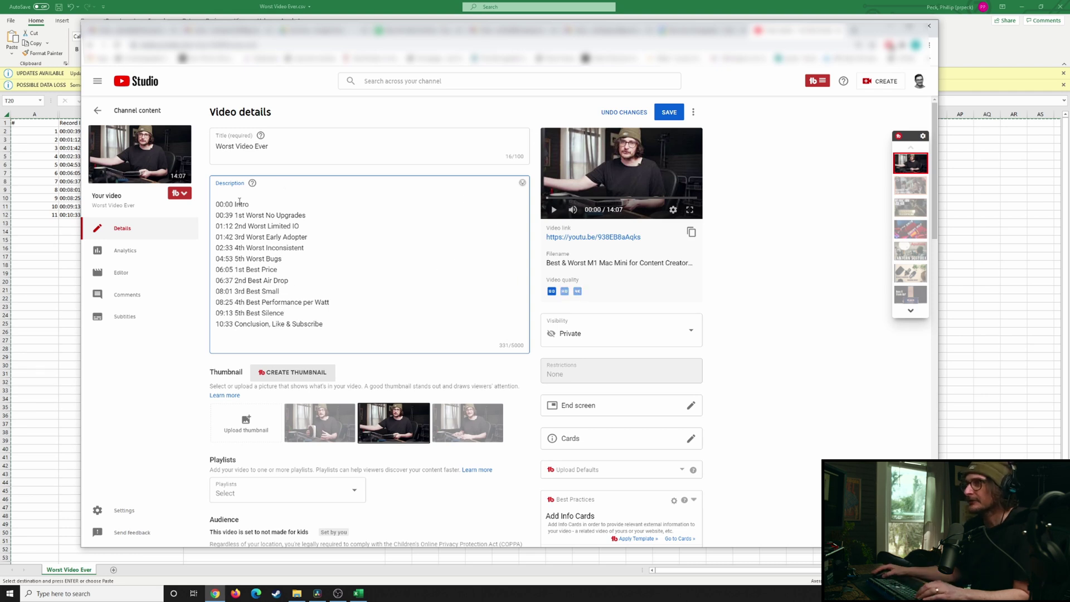
Step: Add the heading "Timestamp" above the chapter list and save the video details
text(Time)
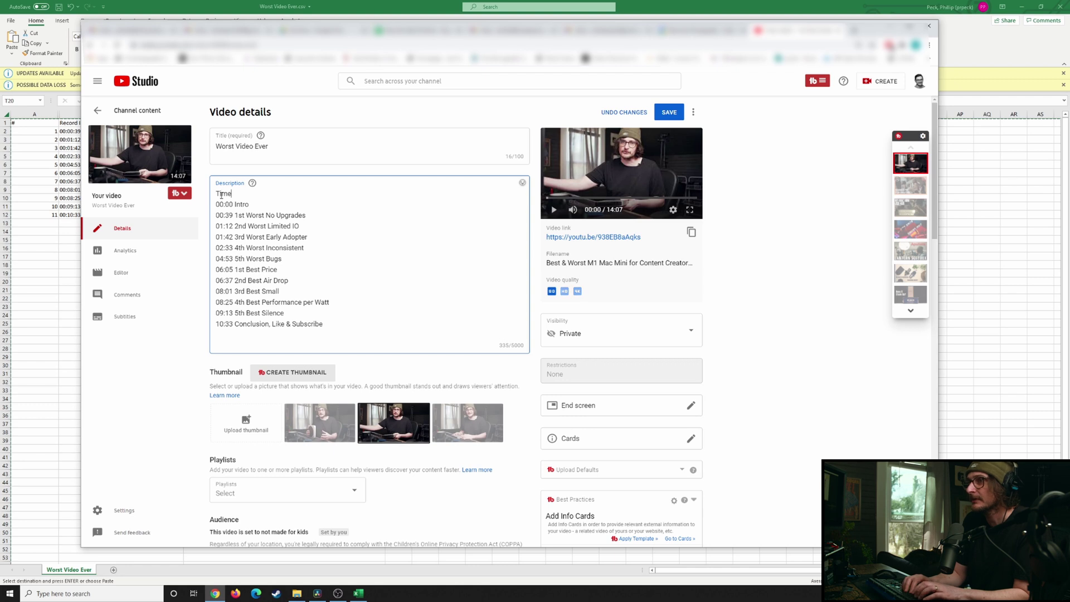
text(stamp)
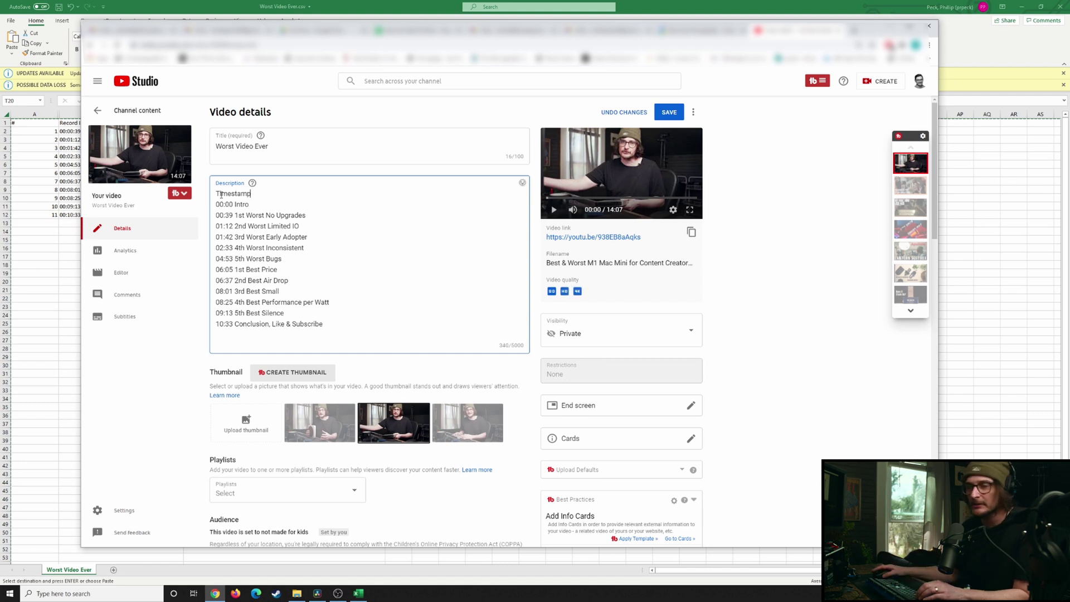
click(669, 112)
Step: Open the video's watch page from its video link and look further down the page
click(597, 237)
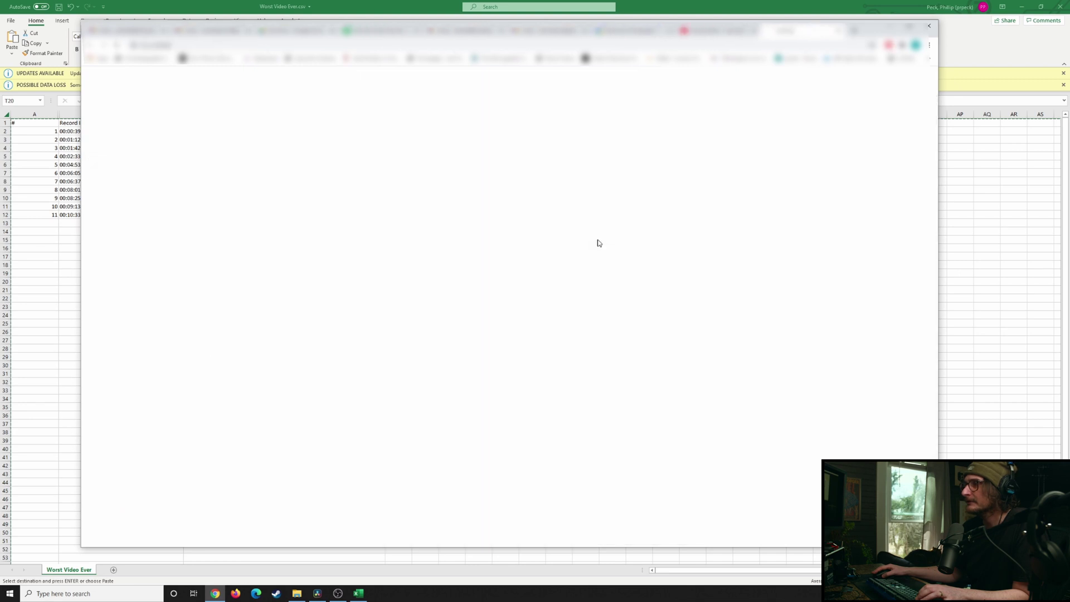
scroll(349, 488, down, 2)
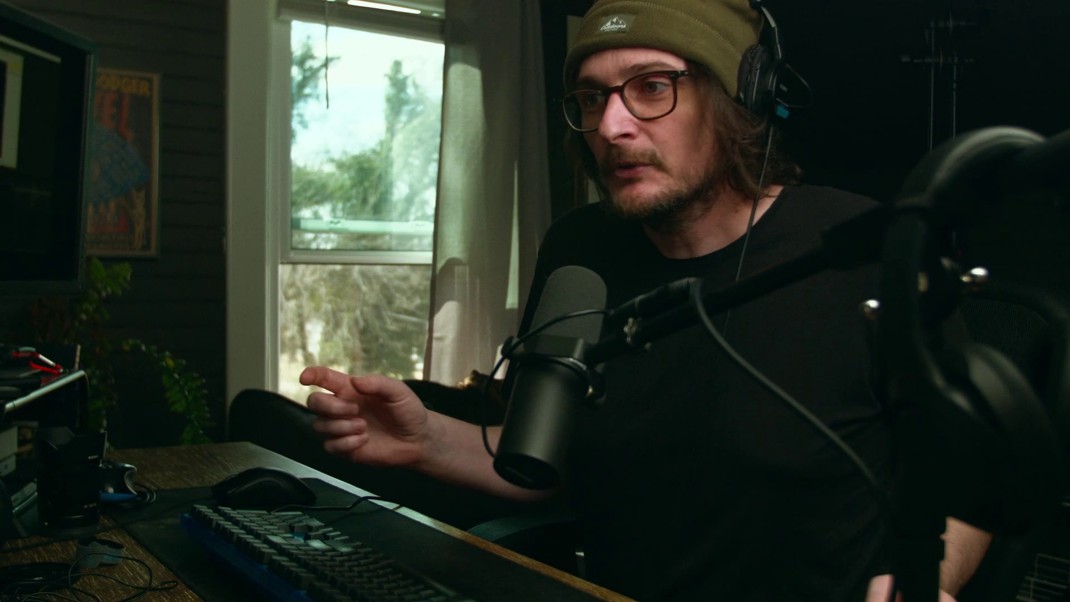